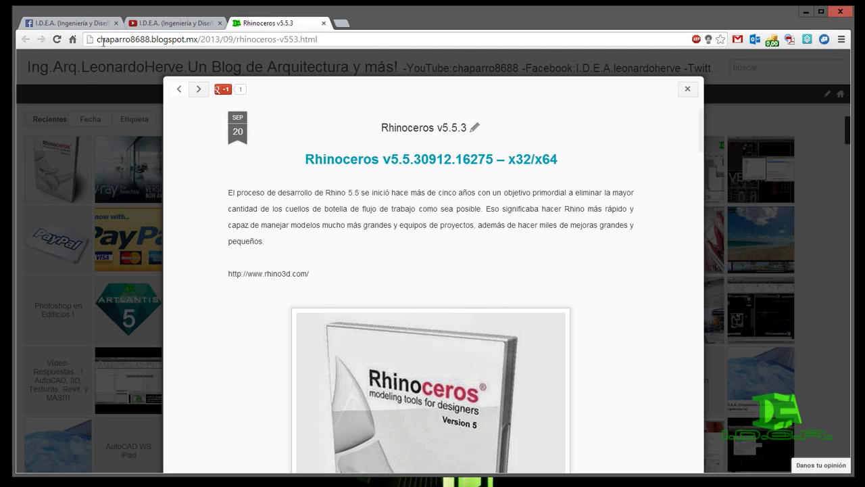
drag(97, 39, 197, 44)
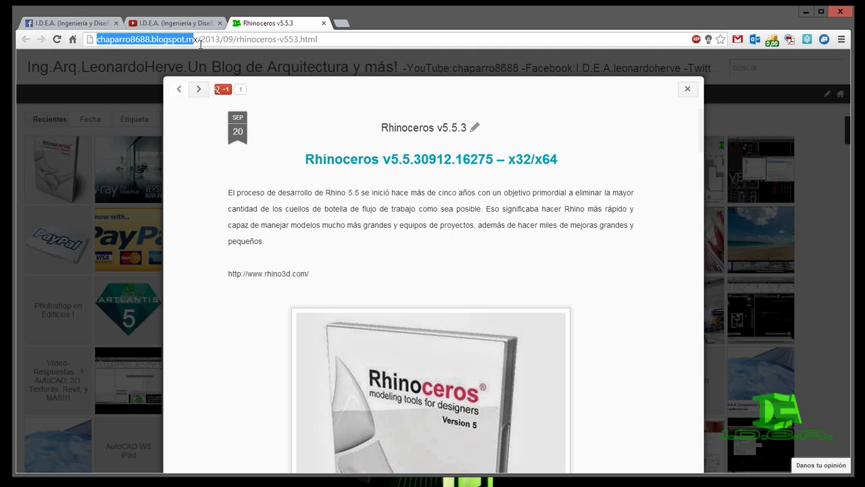
click(571, 219)
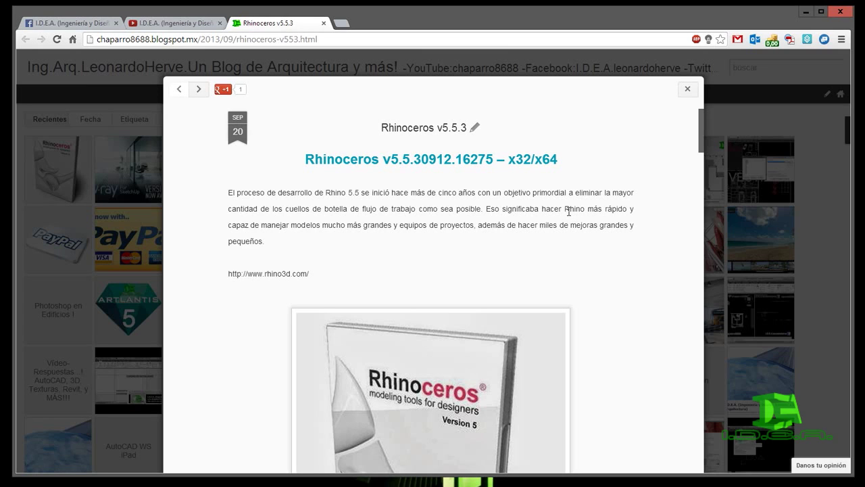
scroll(570, 212, down, 1)
scroll(564, 206, down, 2)
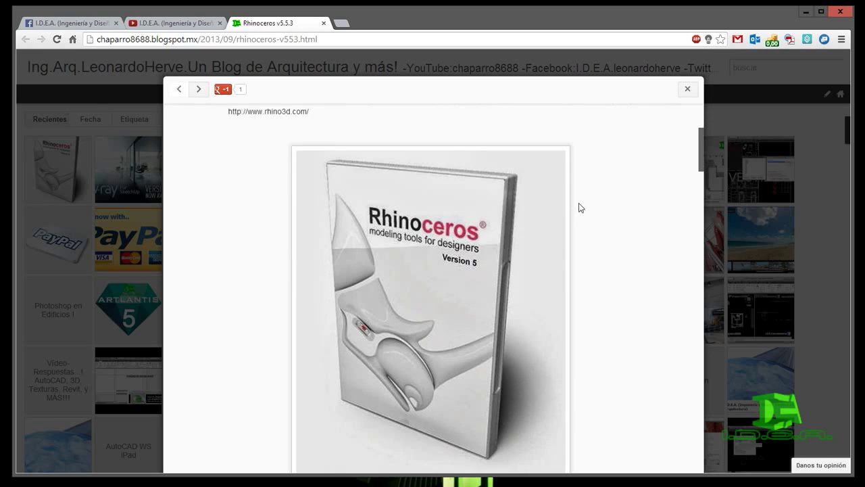
scroll(578, 203, down, 3)
scroll(592, 205, up, 3)
scroll(592, 204, up, 2)
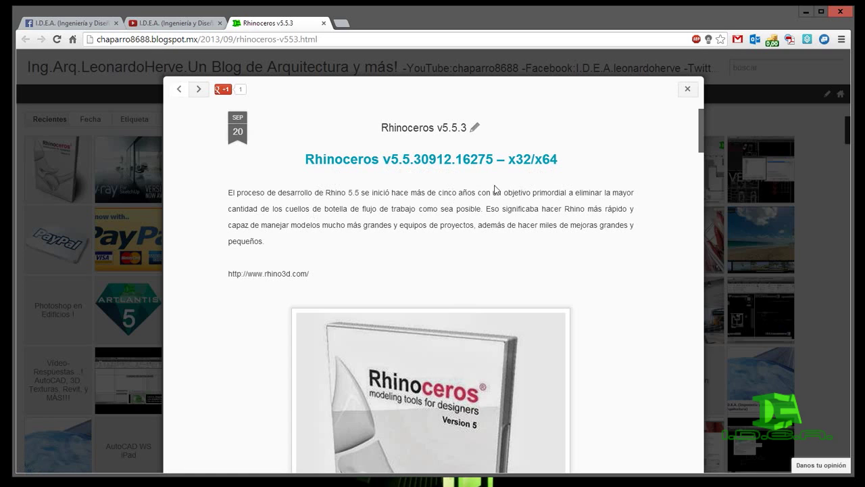
scroll(494, 201, down, 3)
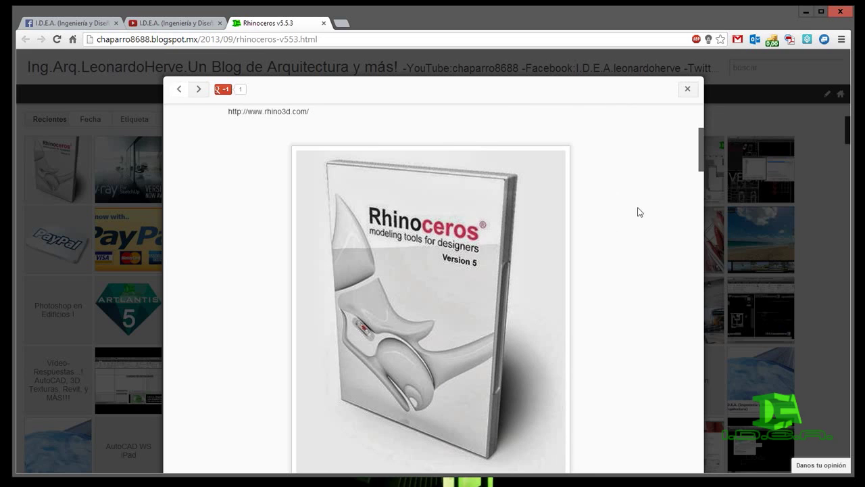
scroll(621, 208, down, 2)
scroll(620, 208, down, 1)
scroll(619, 209, down, 3)
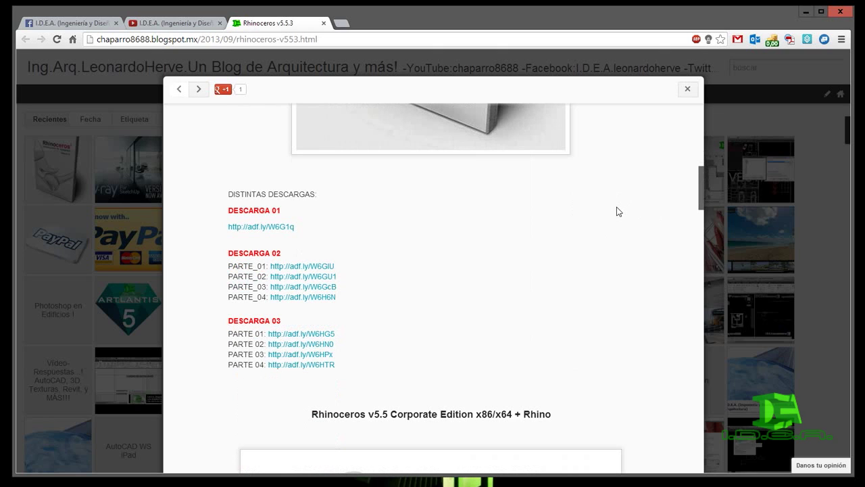
scroll(616, 211, up, 1)
scroll(617, 211, up, 2)
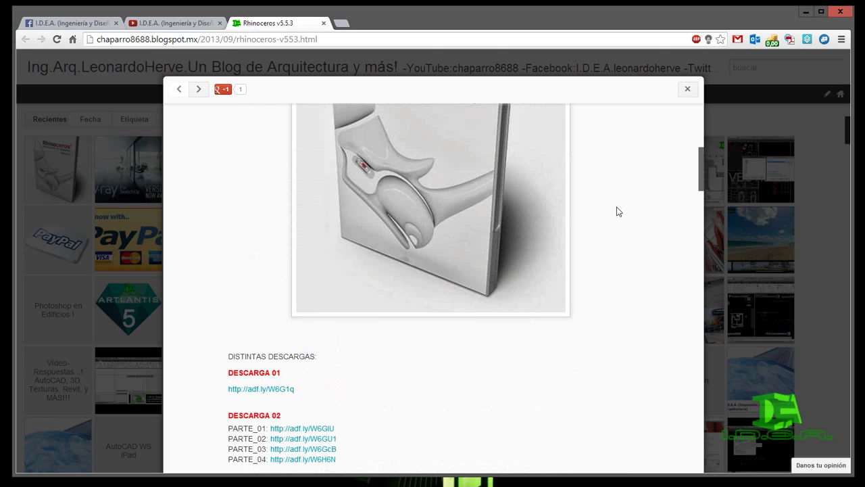
scroll(616, 212, up, 2)
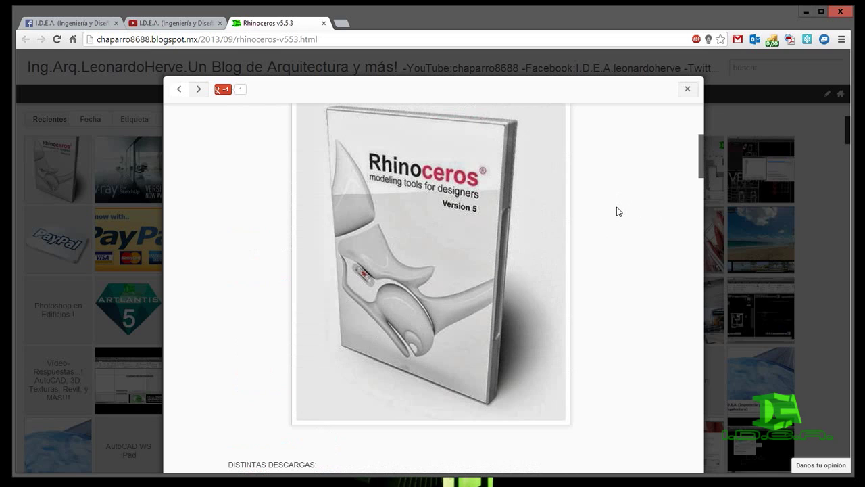
scroll(617, 211, down, 1)
scroll(616, 211, down, 1)
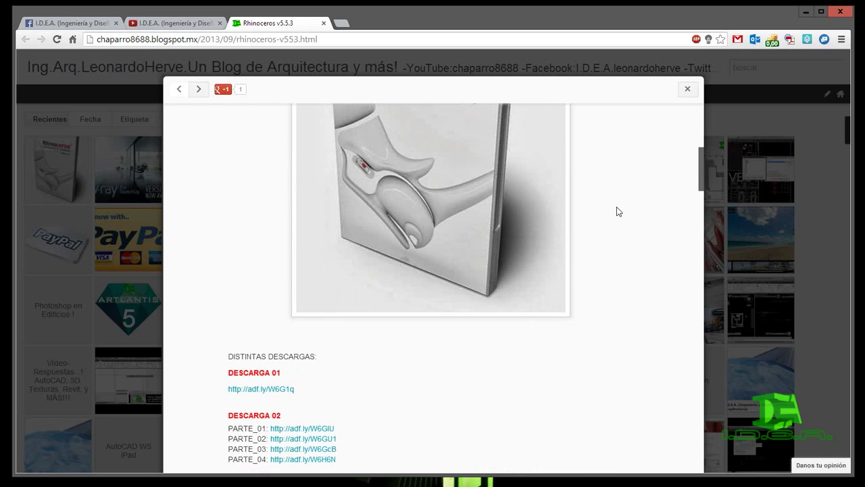
scroll(616, 212, down, 2)
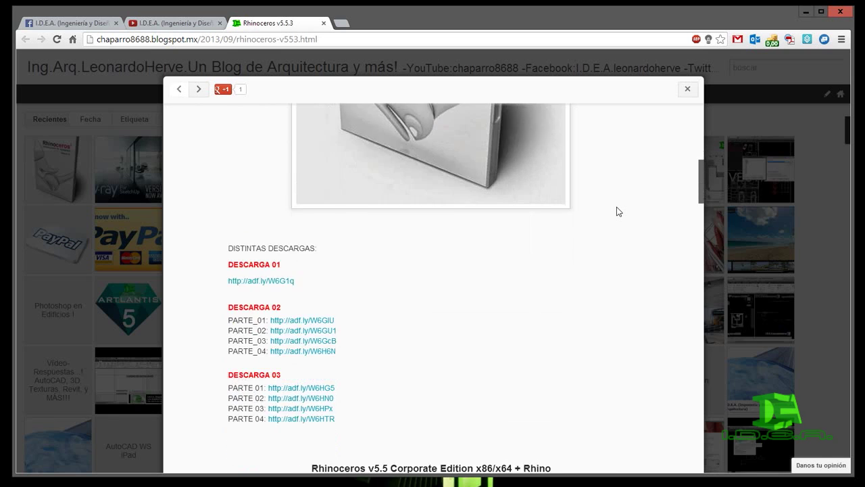
scroll(617, 212, down, 3)
scroll(616, 211, down, 2)
scroll(622, 213, down, 1)
scroll(621, 213, down, 1)
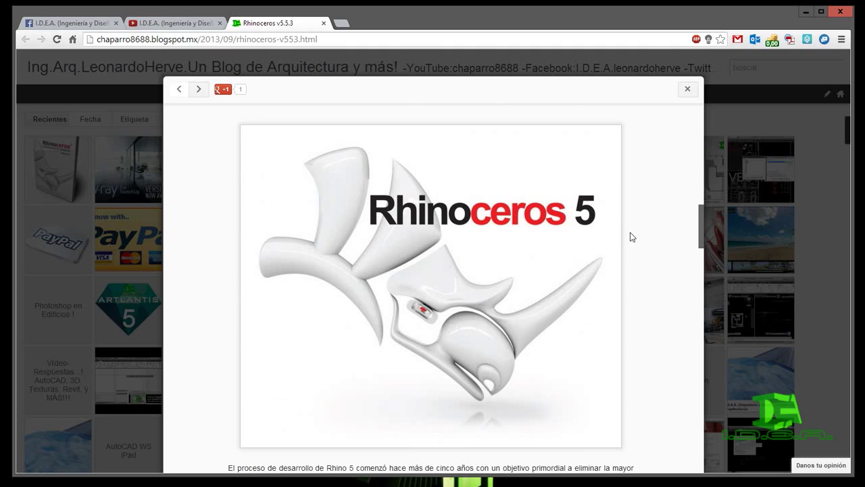
scroll(630, 237, up, 1)
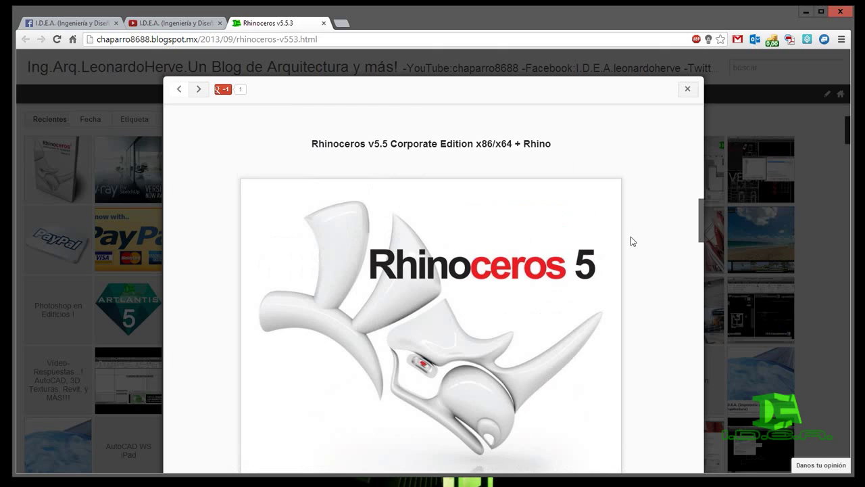
scroll(631, 242, down, 1)
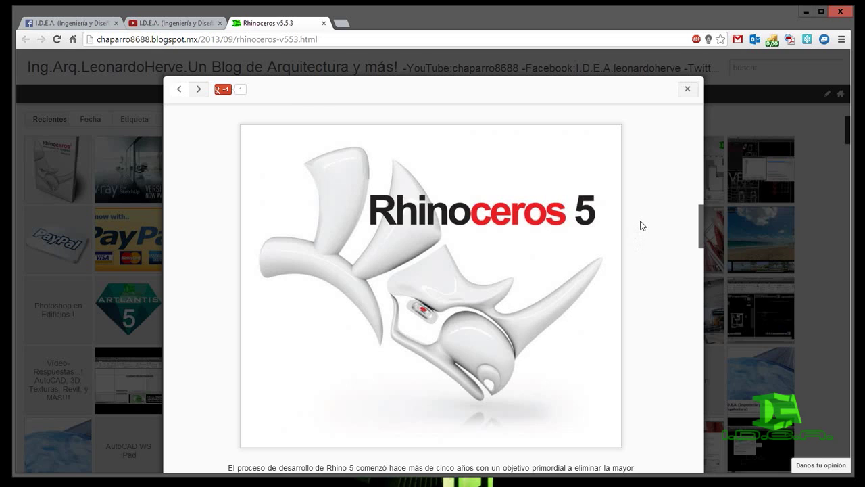
scroll(643, 224, down, 1)
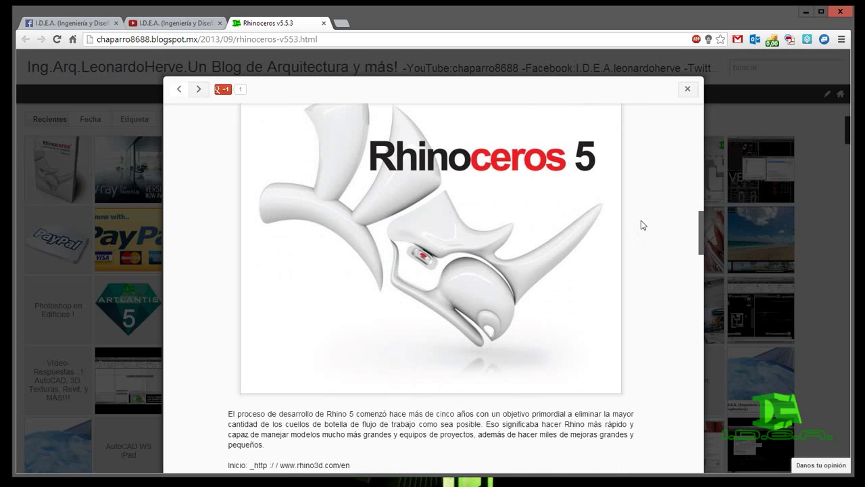
scroll(649, 231, up, 1)
scroll(649, 232, down, 3)
scroll(649, 232, up, 2)
scroll(650, 232, up, 3)
scroll(651, 233, up, 3)
scroll(651, 233, up, 3)
scroll(650, 232, up, 3)
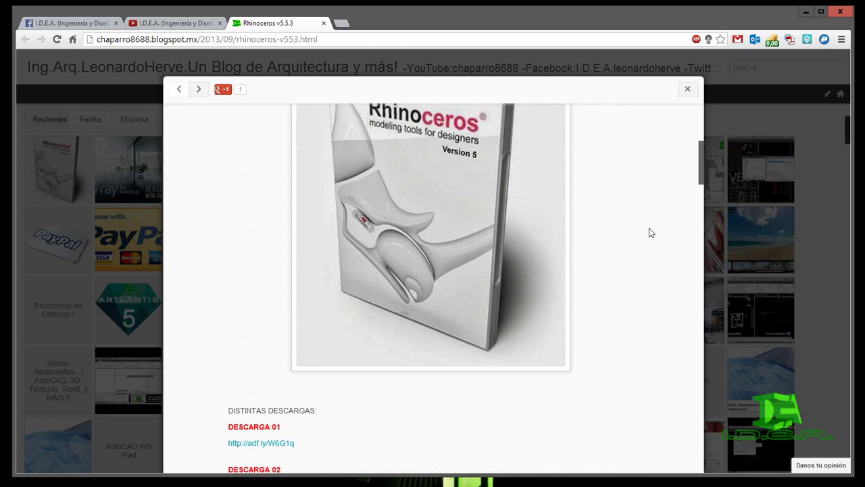
scroll(650, 232, up, 1)
scroll(651, 233, up, 1)
scroll(651, 232, up, 1)
scroll(650, 232, up, 1)
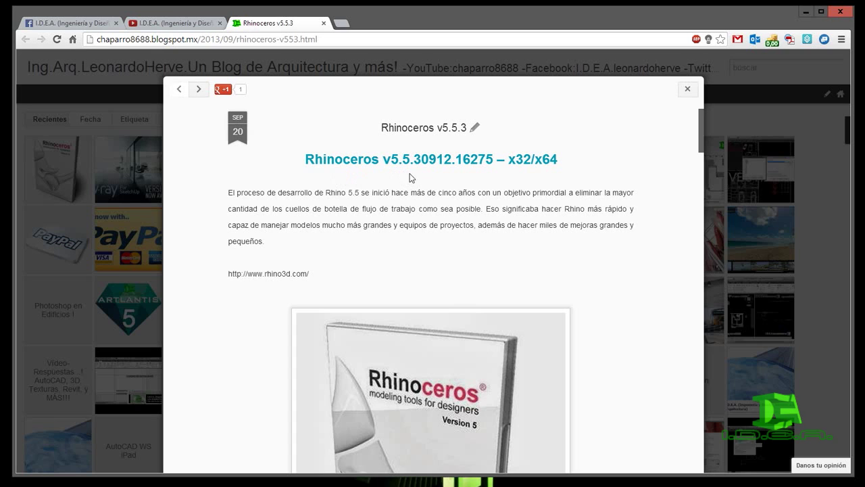
scroll(567, 214, down, 2)
scroll(568, 218, down, 3)
scroll(579, 214, down, 2)
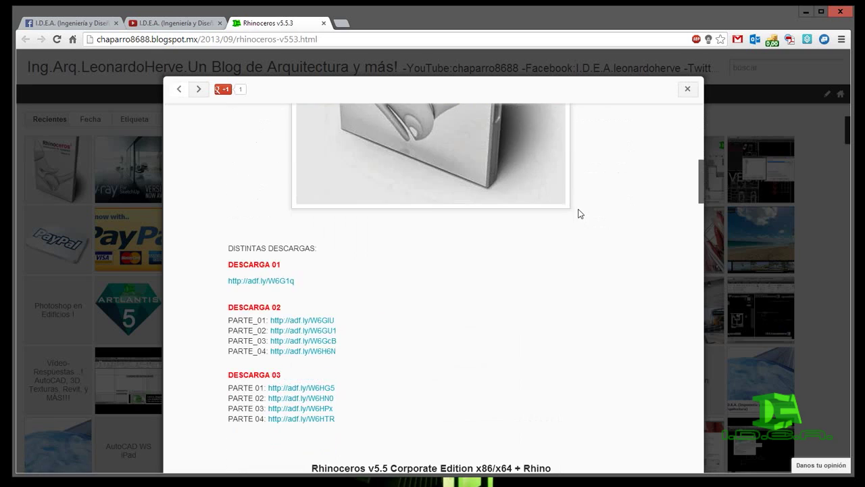
scroll(578, 214, down, 1)
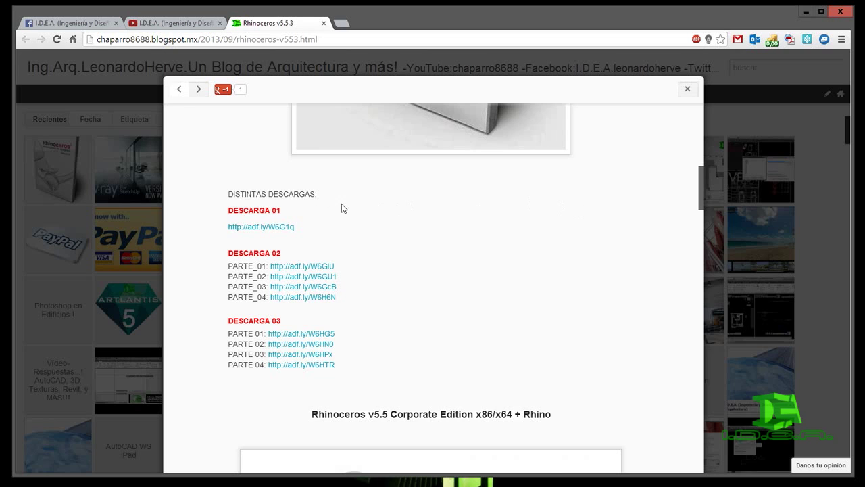
scroll(341, 203, up, 4)
scroll(392, 207, up, 3)
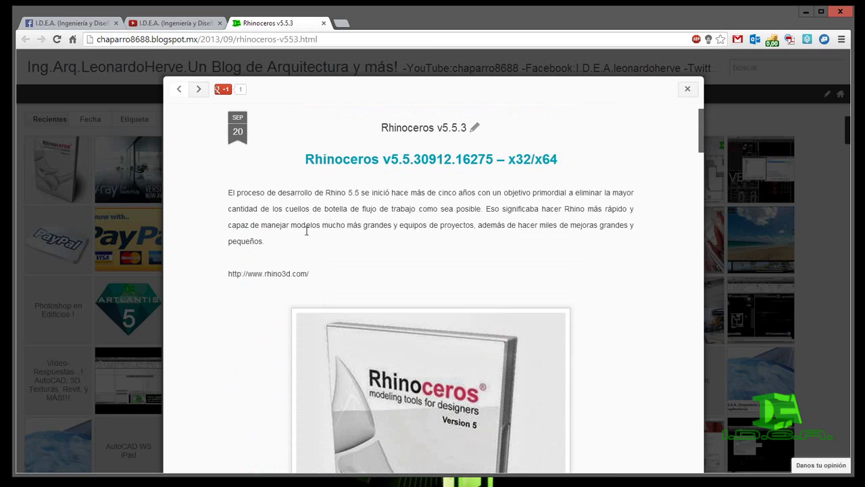
scroll(291, 240, down, 1)
scroll(257, 253, down, 2)
scroll(257, 254, down, 3)
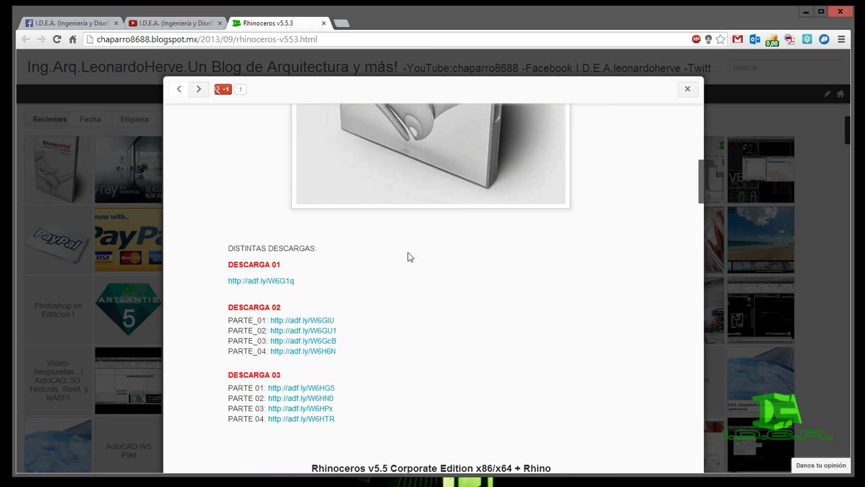
scroll(408, 257, down, 1)
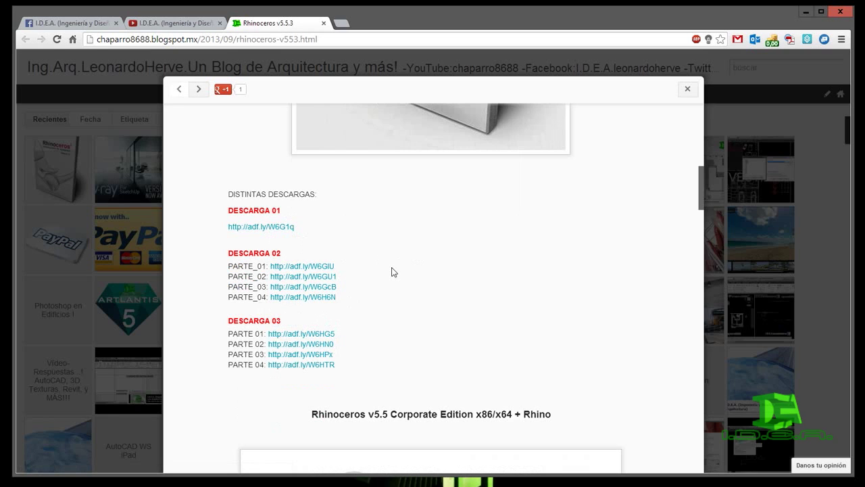
scroll(390, 266, up, 1)
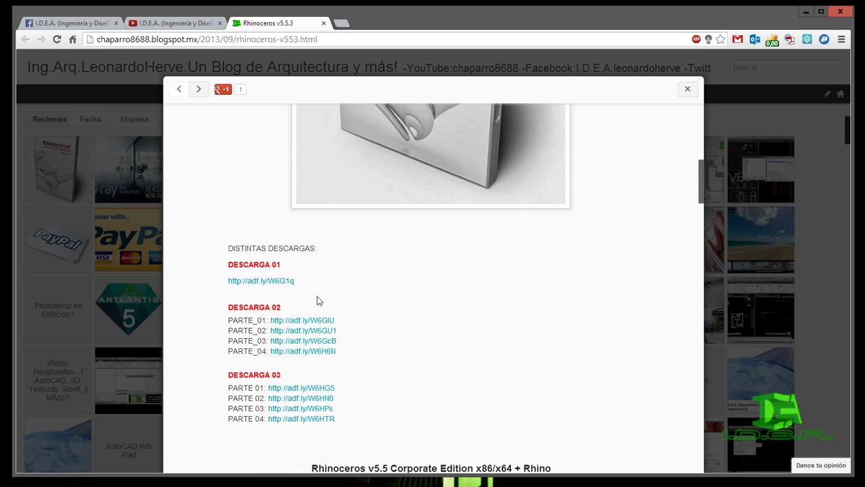
scroll(317, 296, up, 3)
scroll(318, 300, up, 3)
scroll(268, 282, up, 1)
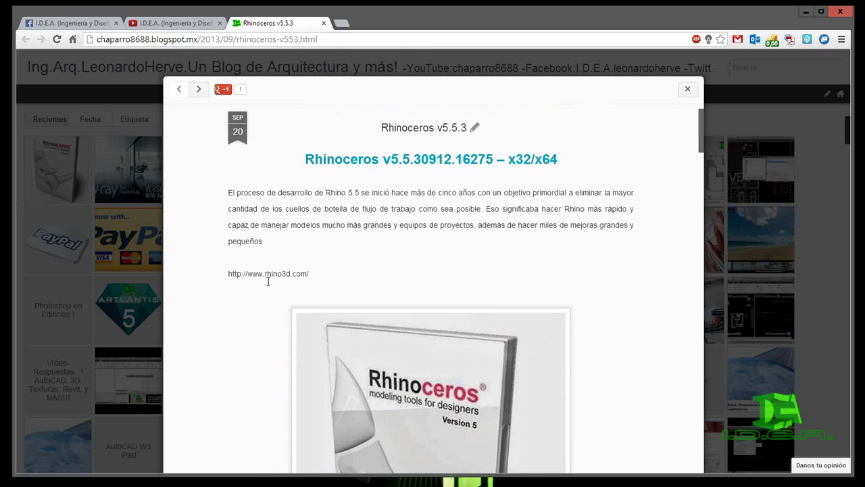
scroll(268, 279, down, 4)
scroll(351, 277, down, 4)
scroll(365, 273, down, 3)
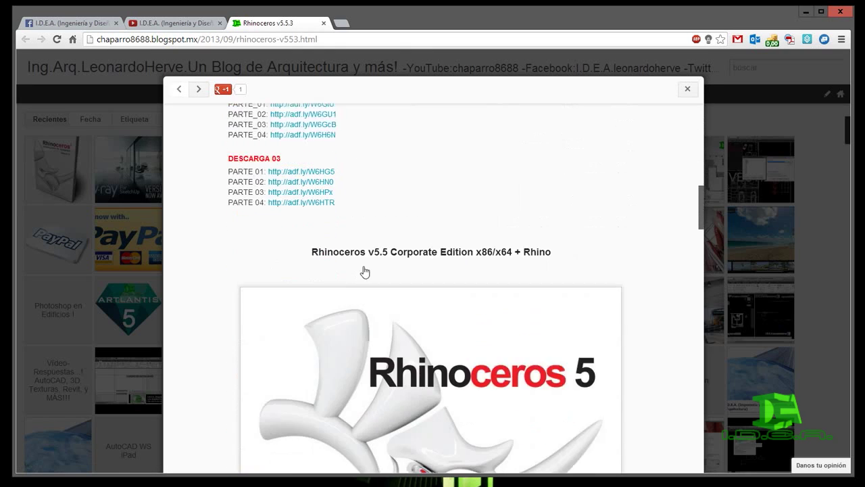
scroll(216, 258, down, 1)
scroll(220, 251, down, 2)
scroll(291, 235, up, 1)
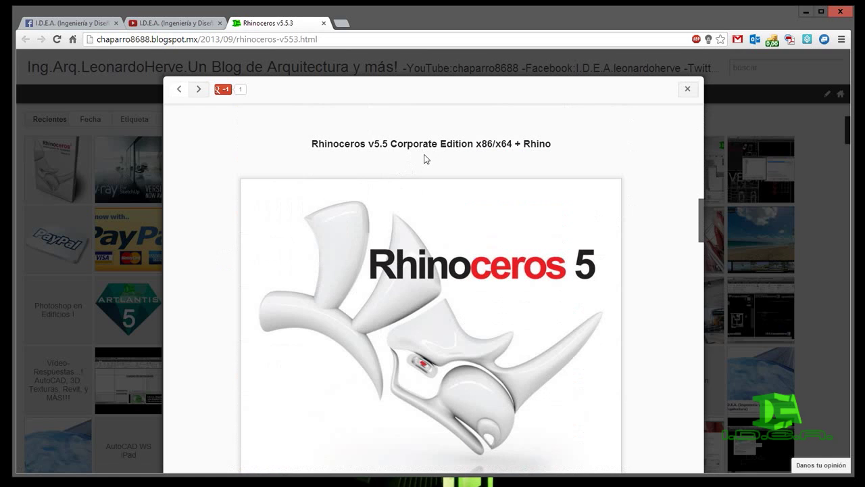
scroll(420, 168, down, 3)
scroll(420, 168, down, 1)
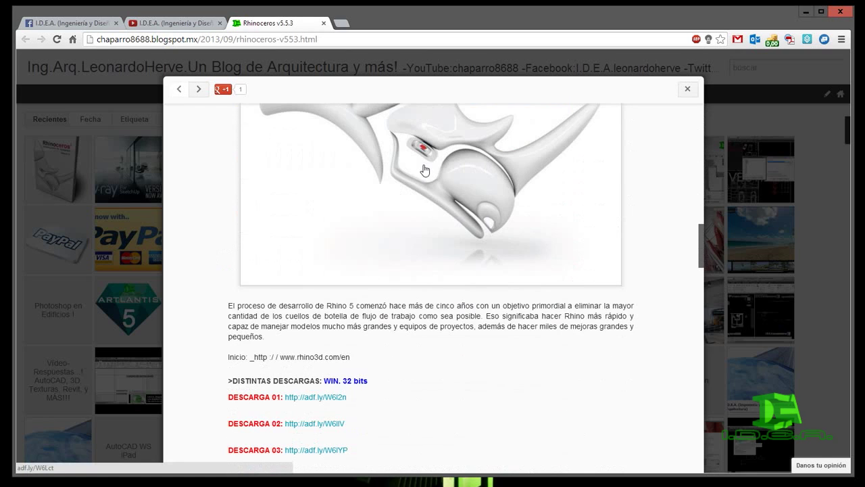
scroll(471, 310, down, 1)
scroll(467, 294, down, 2)
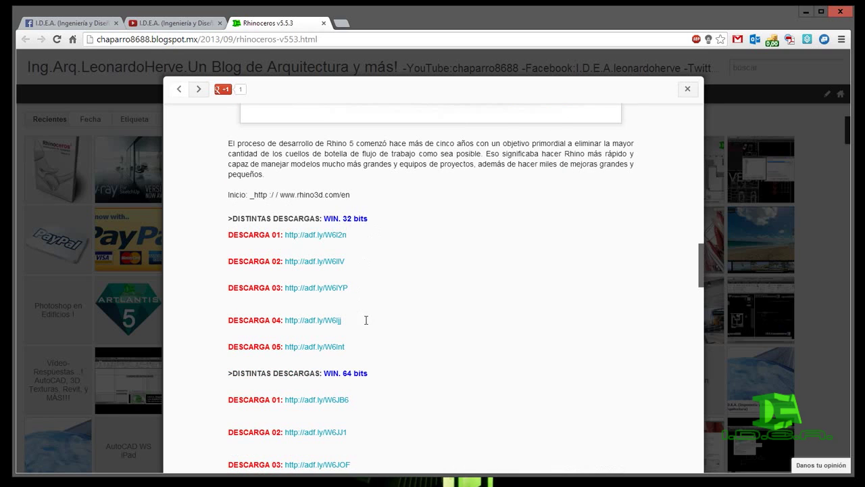
scroll(367, 319, down, 1)
scroll(376, 323, down, 2)
scroll(380, 326, down, 1)
scroll(349, 298, down, 2)
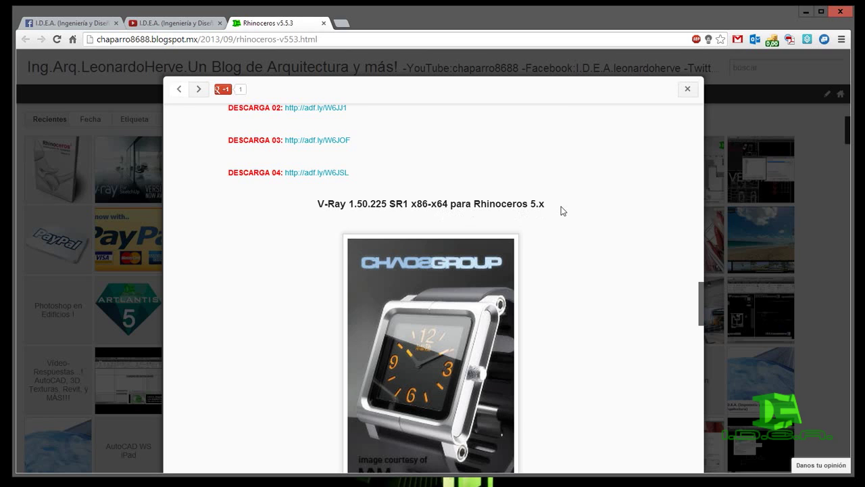
scroll(561, 211, down, 3)
scroll(561, 211, down, 2)
scroll(367, 221, down, 1)
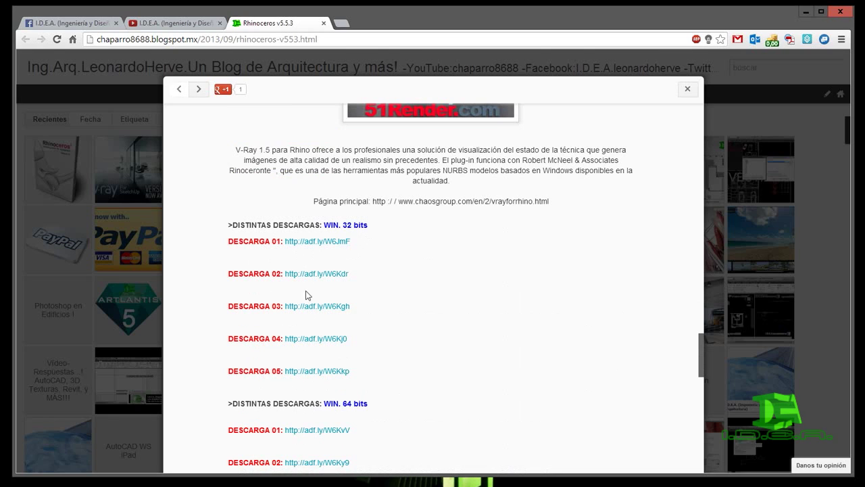
scroll(372, 250, down, 3)
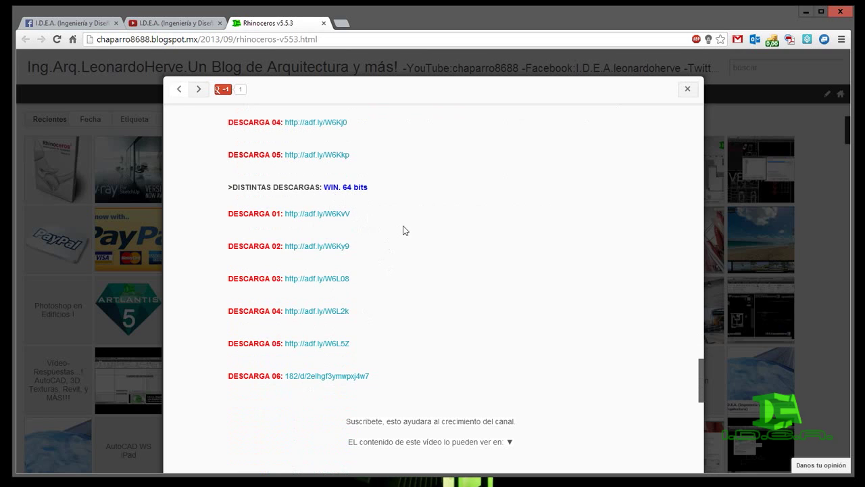
scroll(406, 232, down, 3)
scroll(355, 235, down, 1)
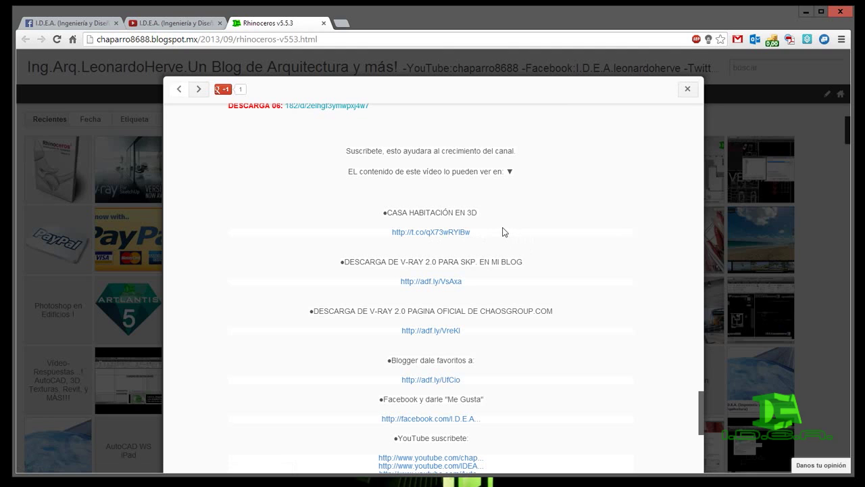
Browse the I.D.E.A. YouTube channel, check the Rhinoceros v5.5.3 blog post, then return to the channel
click(167, 20)
scroll(359, 264, down, 4)
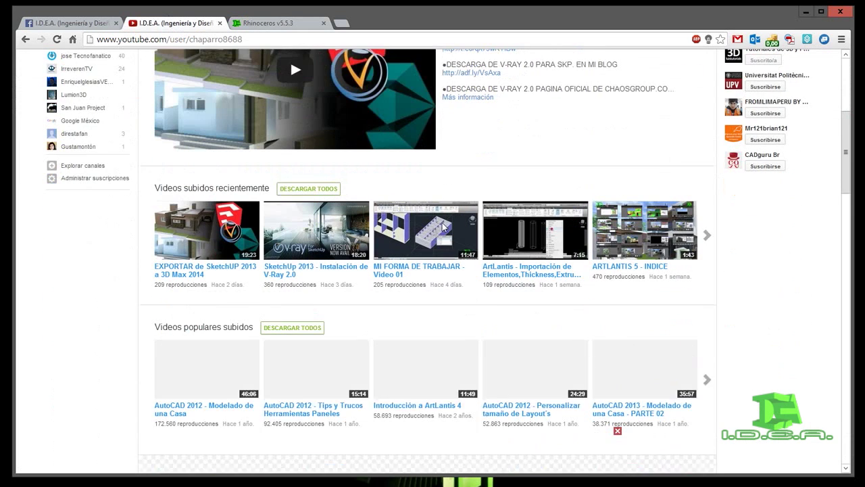
mouse_move(426, 369)
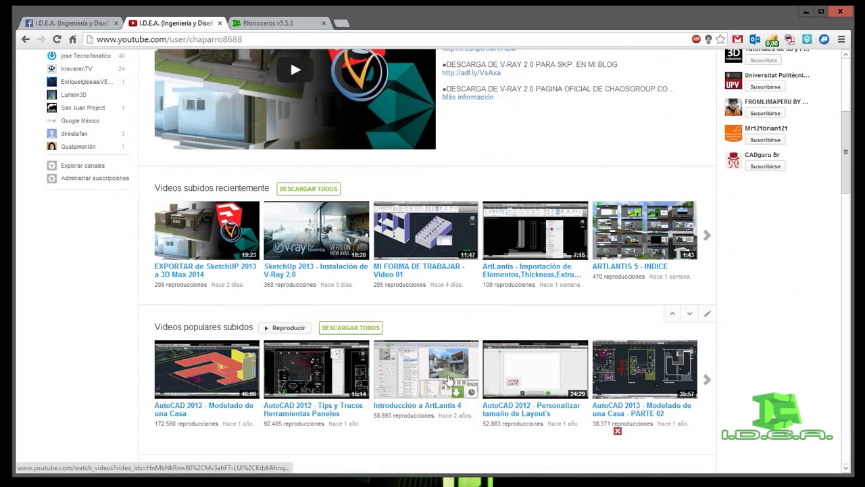
scroll(475, 295, up, 3)
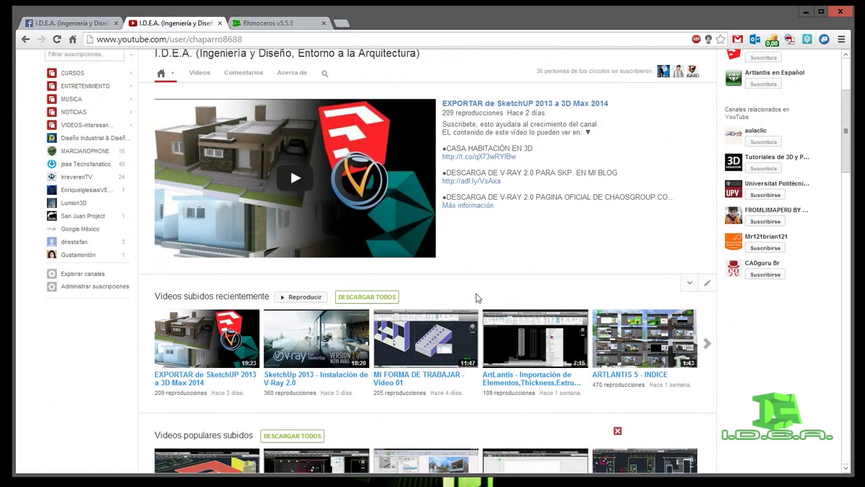
key(ctrl+Tab)
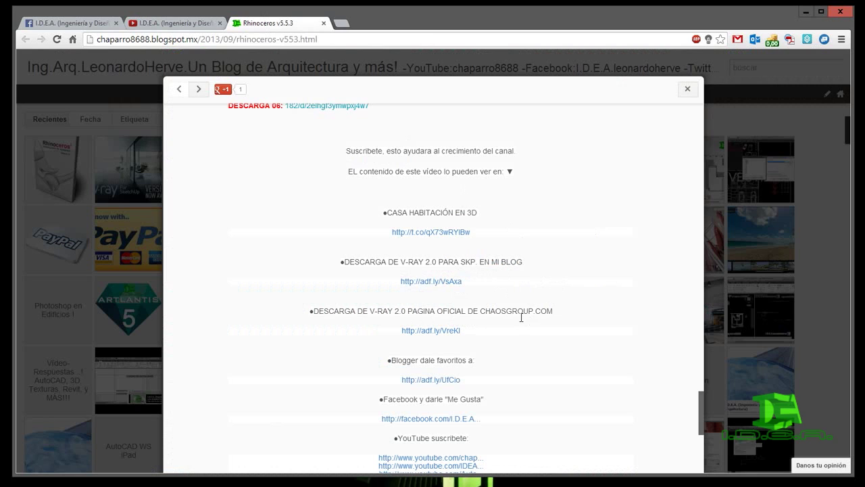
scroll(524, 314, down, 3)
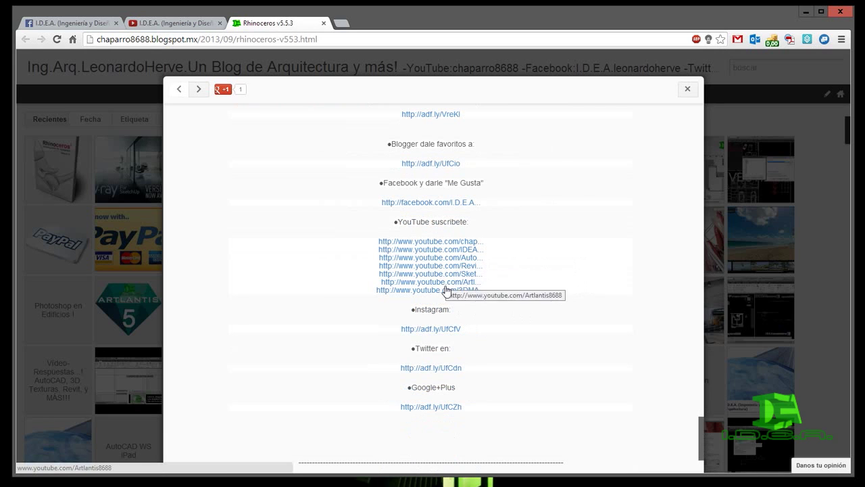
click(177, 23)
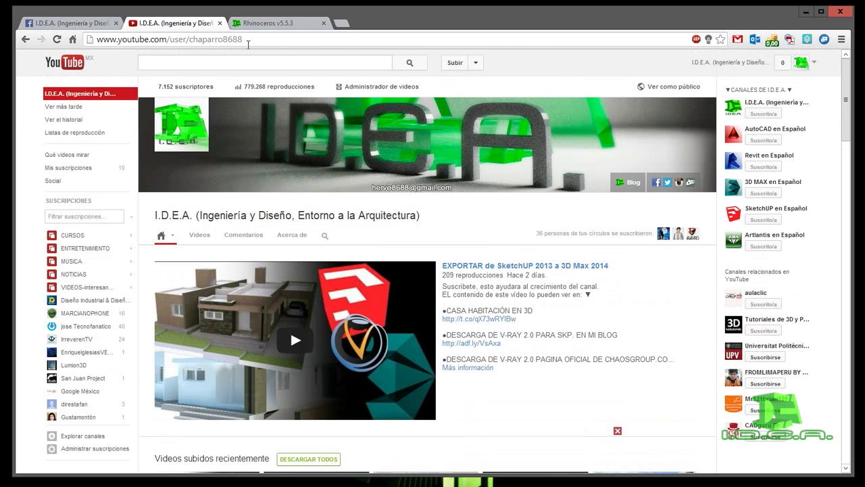
click(796, 130)
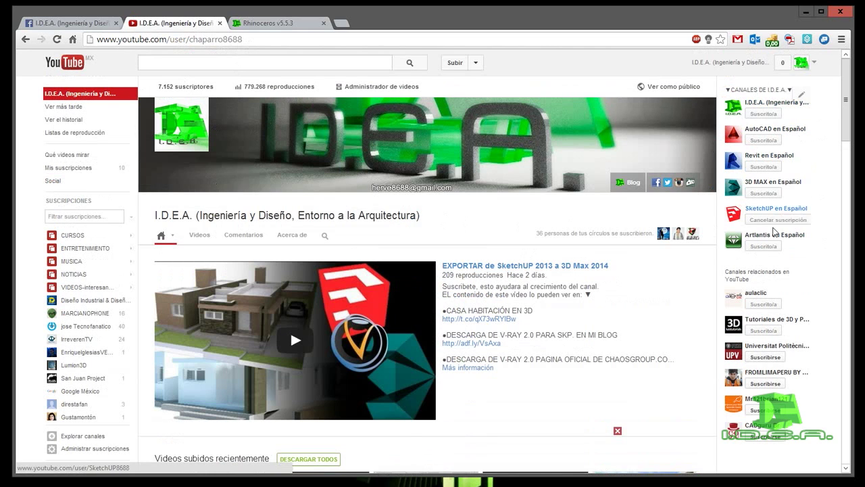
Switch to the I.D.E.A. Facebook page and scroll through its timeline
click(81, 25)
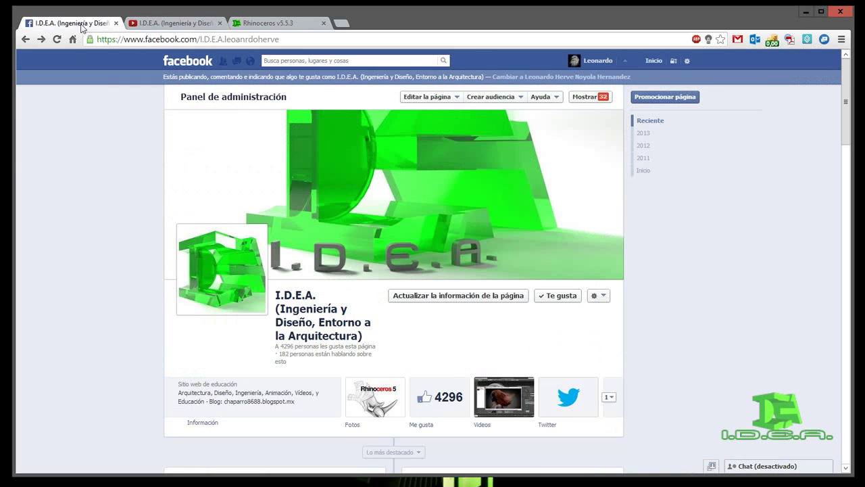
scroll(116, 150, down, 2)
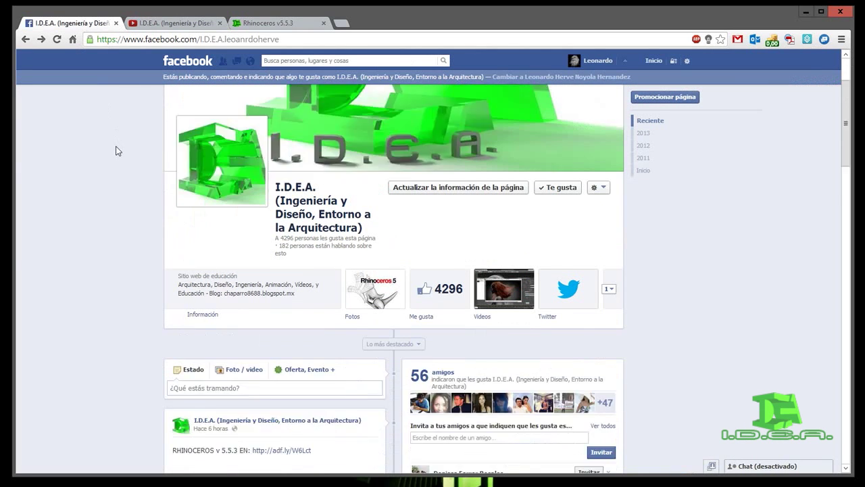
scroll(116, 151, down, 5)
scroll(138, 193, up, 2)
scroll(138, 198, up, 2)
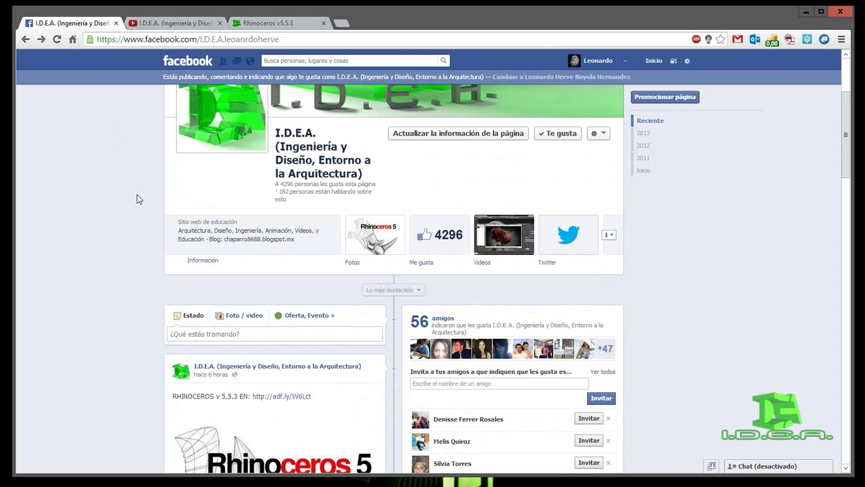
mouse_move(558, 133)
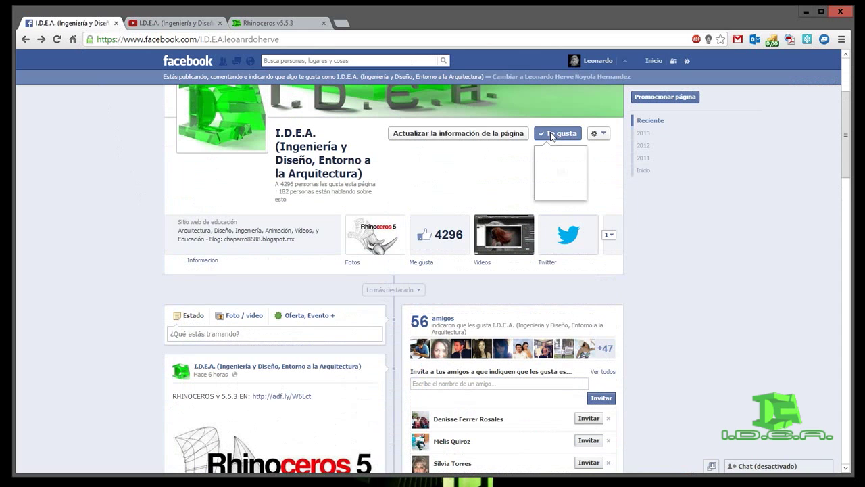
scroll(142, 226, down, 3)
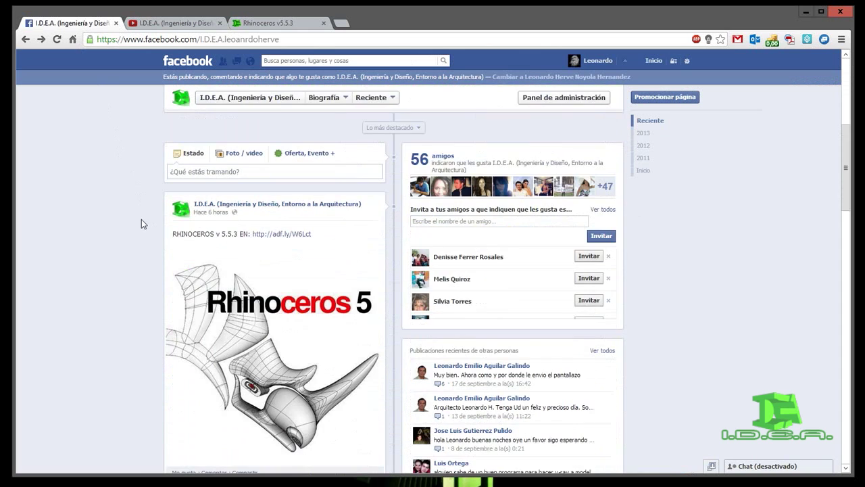
scroll(133, 230, down, 2)
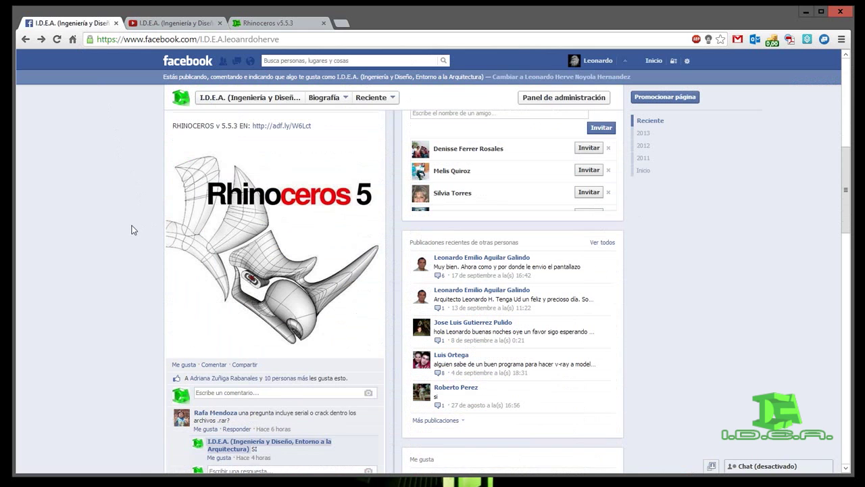
scroll(142, 203, up, 1)
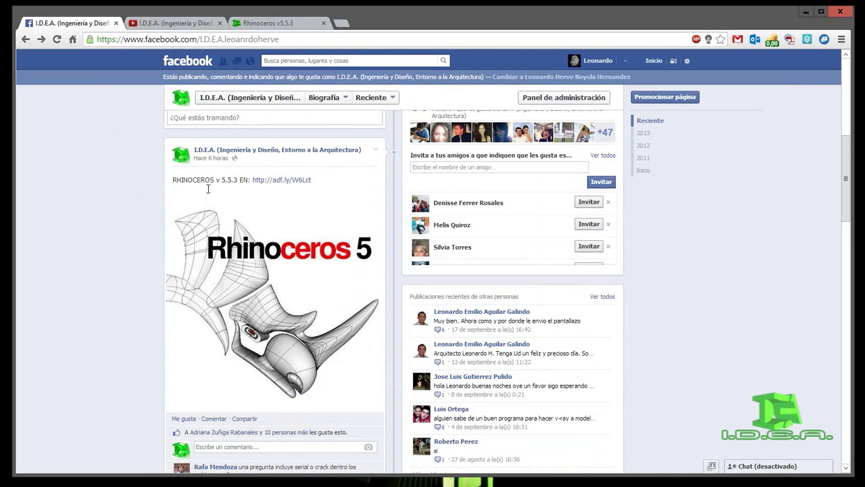
Enlarge the Rhinoceros 5 post image and scroll through the posts and comments
click(240, 203)
scroll(124, 228, down, 3)
scroll(124, 229, down, 1)
scroll(125, 228, down, 1)
scroll(125, 229, up, 2)
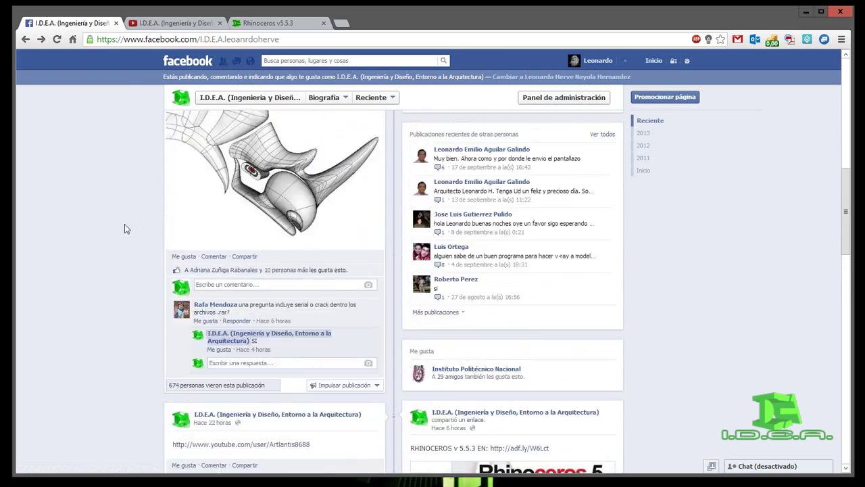
scroll(125, 229, up, 5)
scroll(124, 228, up, 3)
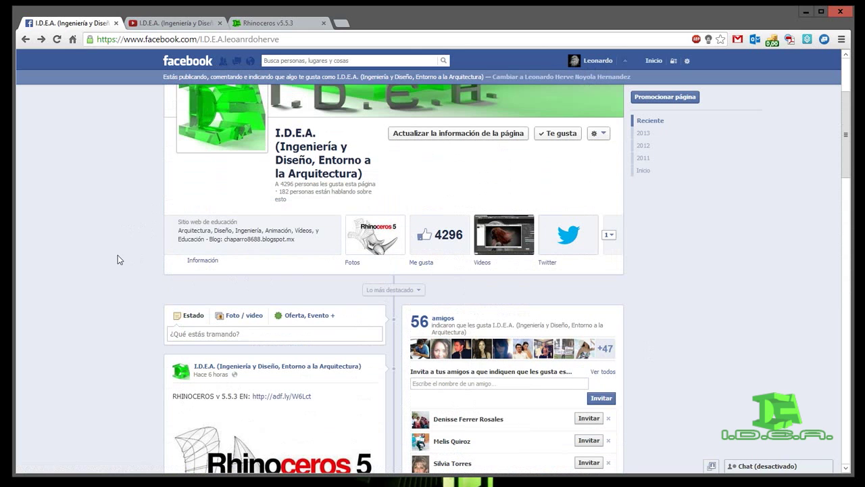
scroll(118, 259, down, 2)
scroll(117, 258, down, 1)
scroll(115, 258, down, 1)
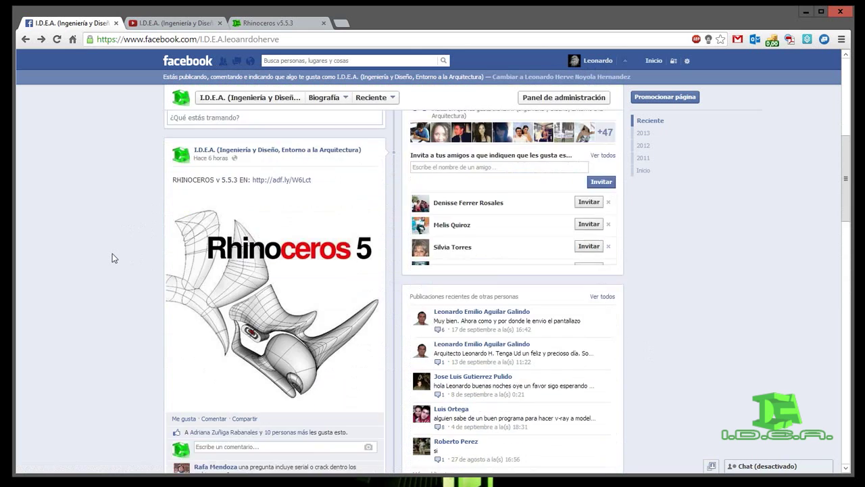
scroll(113, 258, down, 2)
scroll(114, 257, down, 1)
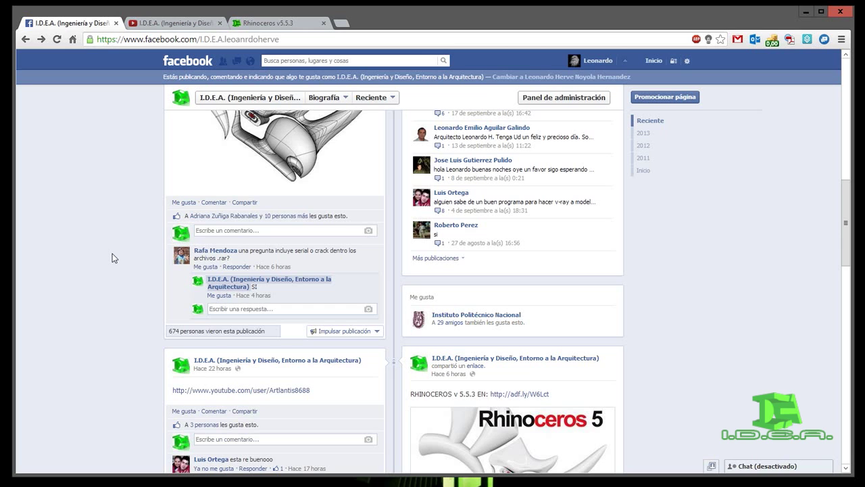
scroll(113, 257, down, 2)
scroll(113, 257, down, 1)
scroll(114, 257, down, 1)
scroll(113, 258, down, 1)
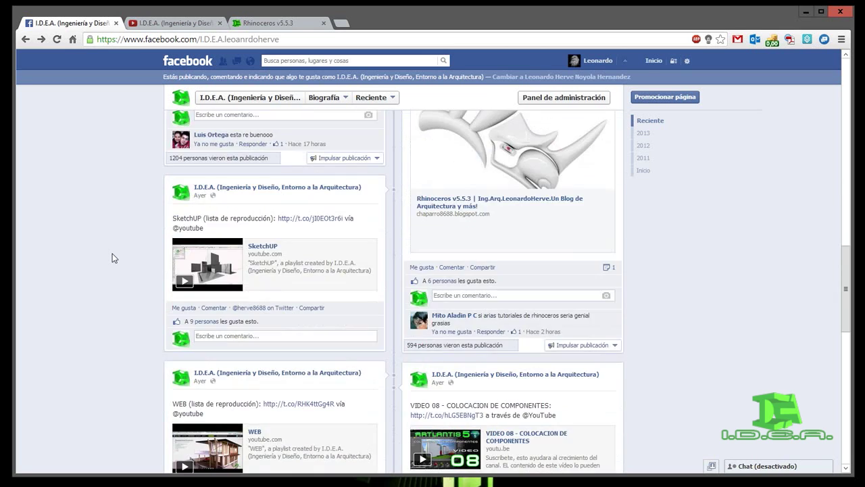
scroll(114, 257, up, 2)
scroll(114, 257, up, 1)
scroll(114, 258, up, 2)
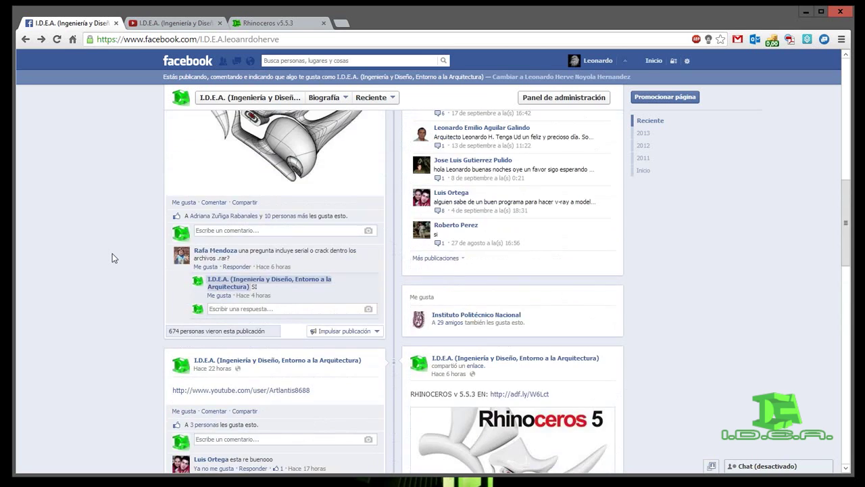
scroll(114, 258, up, 1)
scroll(113, 258, up, 2)
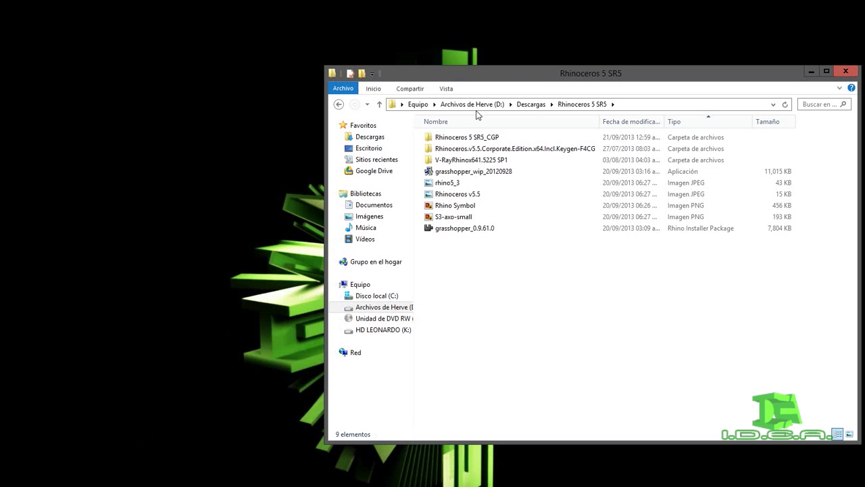
Reposition and resize the downloads folder window
drag(545, 85, 540, 119)
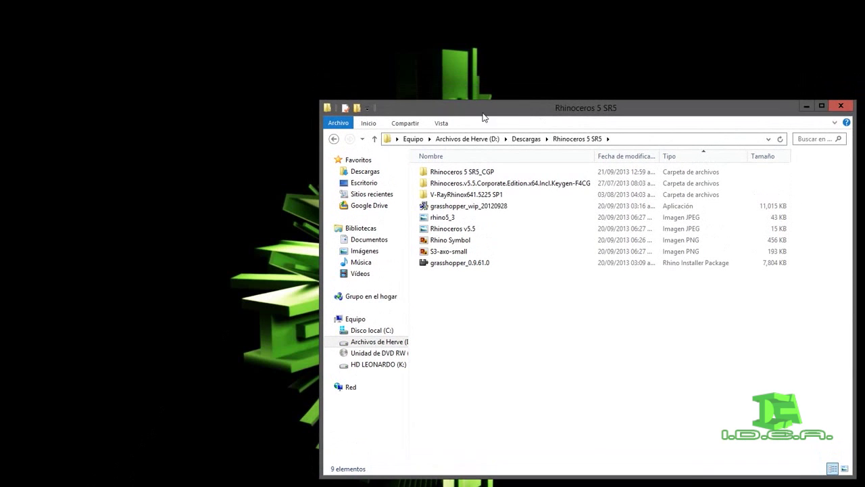
double_click(483, 111)
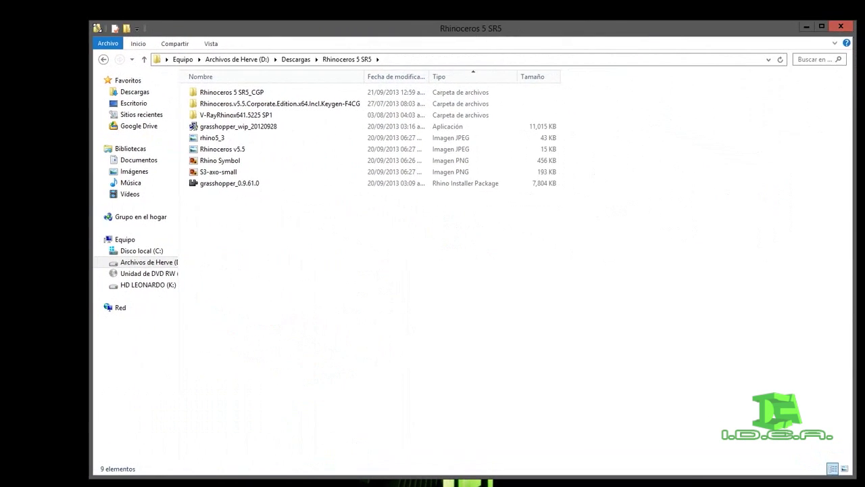
drag(436, 94, 281, 55)
Open the Rhinoceros 5 SR5_CGP folder and select the full Rhinoceros 5 SR5 installer
click(313, 119)
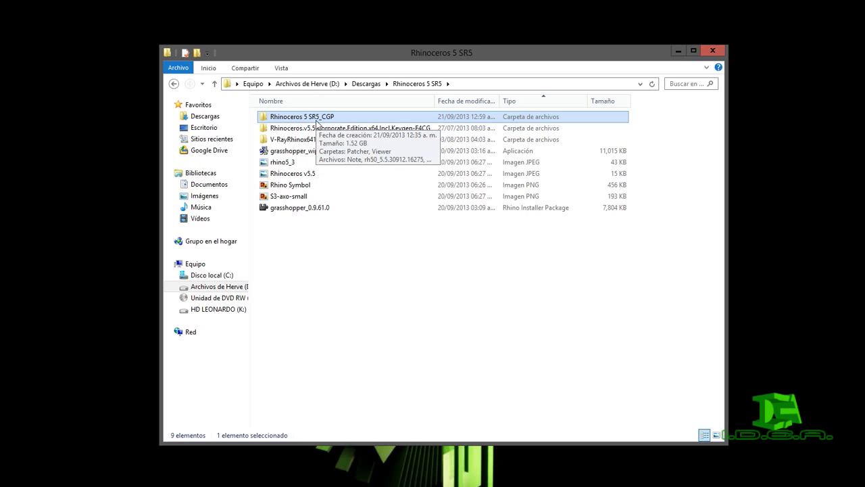
double_click(328, 120)
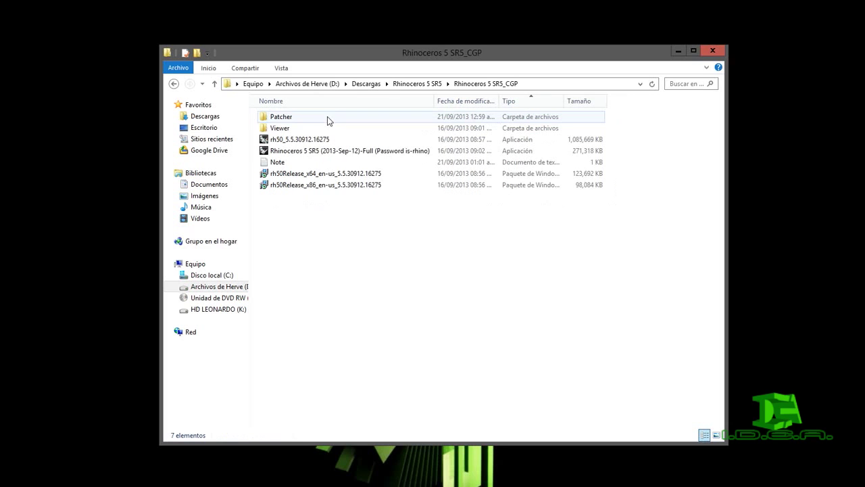
drag(377, 246, 291, 116)
click(328, 237)
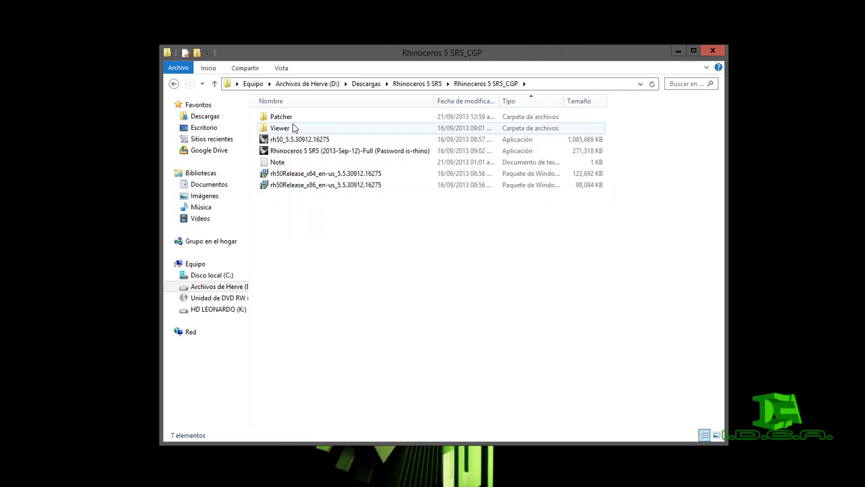
click(294, 119)
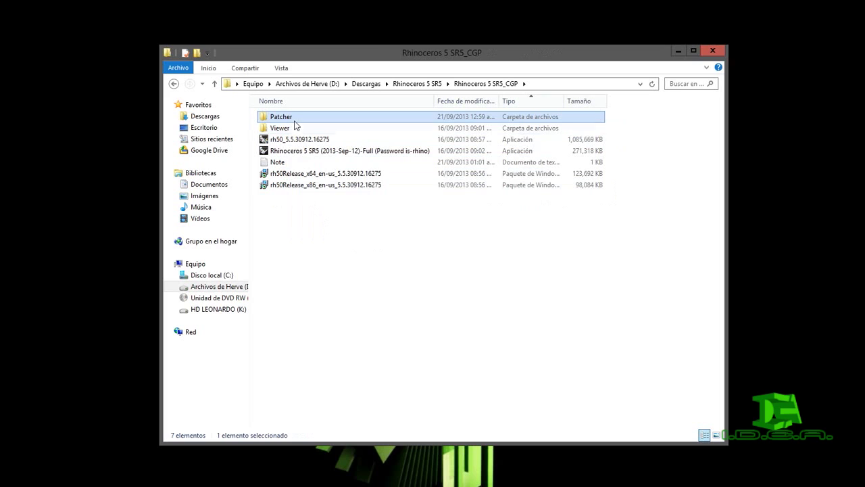
click(316, 215)
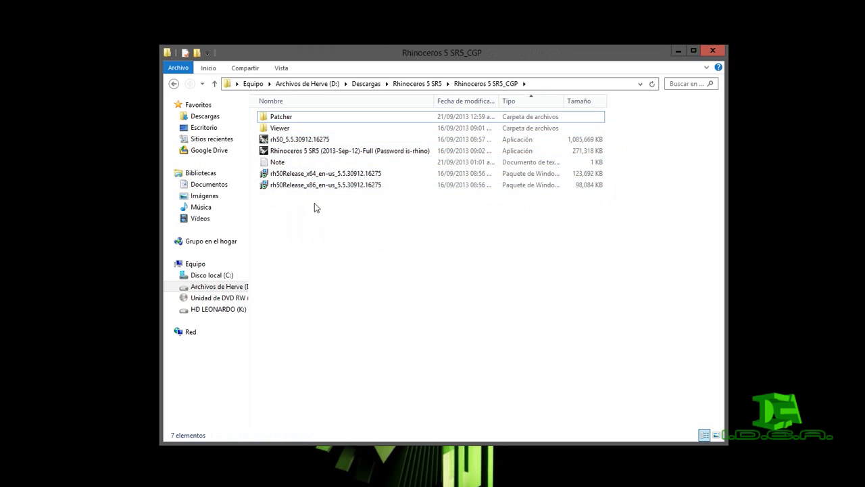
click(273, 155)
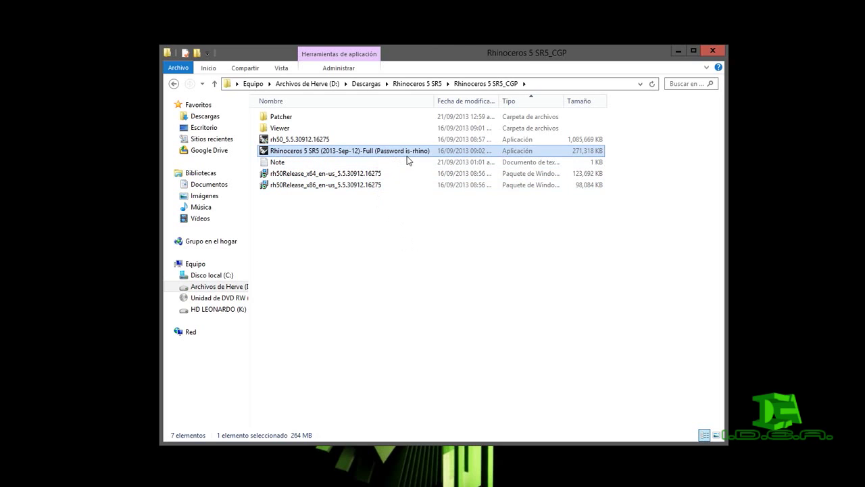
Run the Rhinoceros installer as administrator, enter the archive password, then select the Viewer folder
right_click(319, 153)
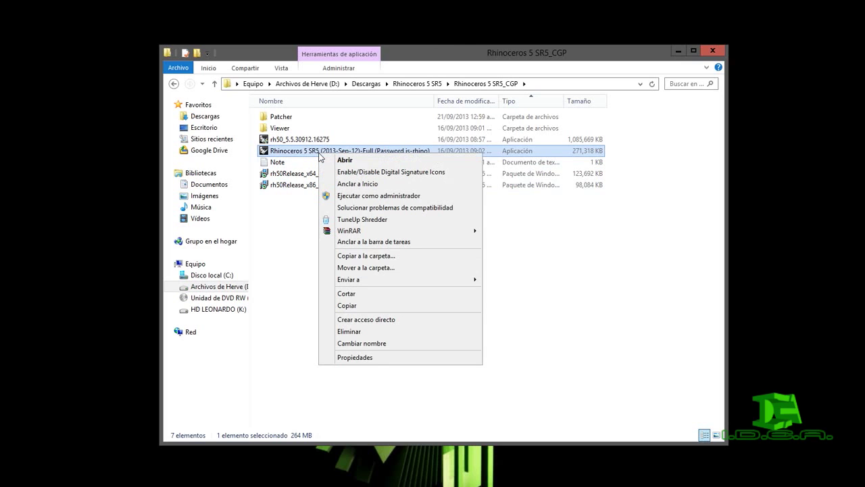
click(343, 197)
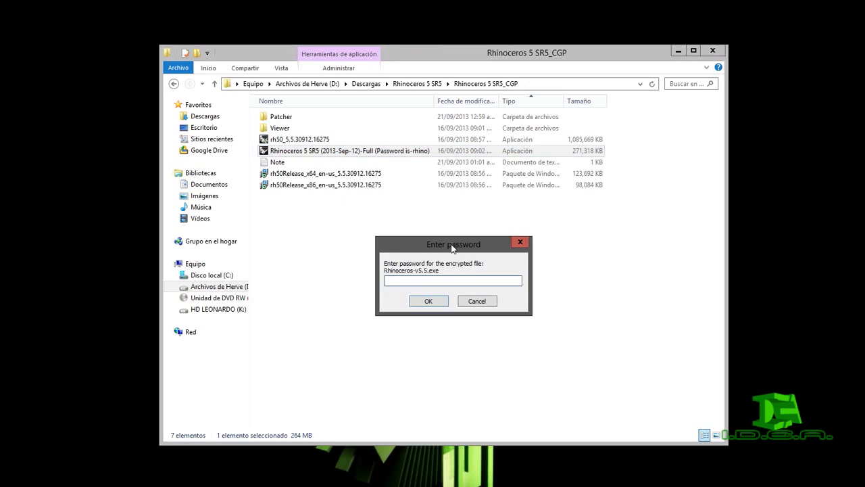
drag(451, 245, 421, 234)
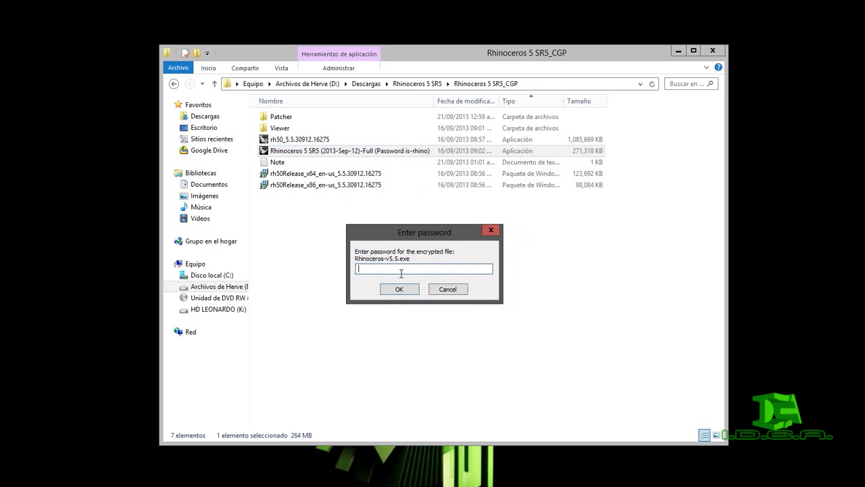
text(r)
click(409, 288)
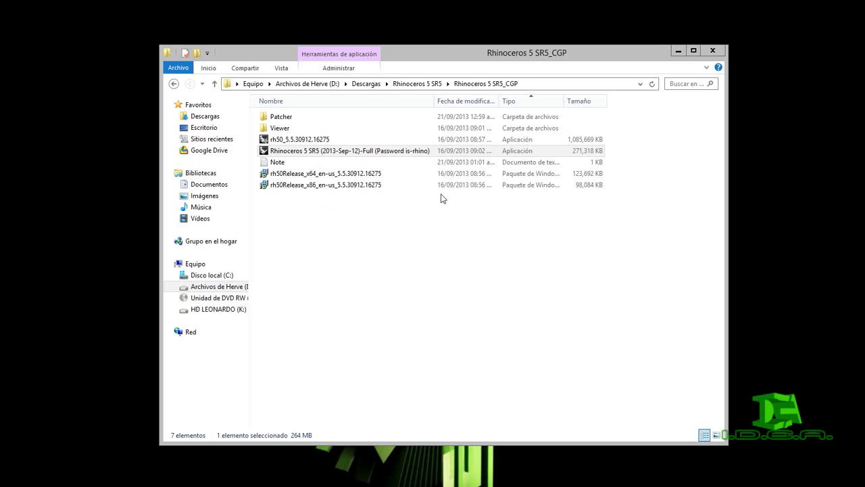
click(267, 131)
Peek into the Viewer folder, go back, and drag the window down to reveal the launcher
double_click(267, 129)
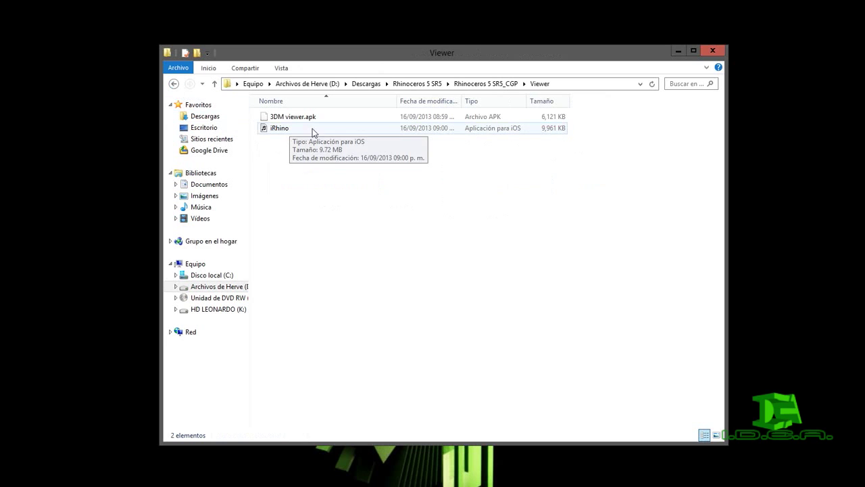
click(174, 82)
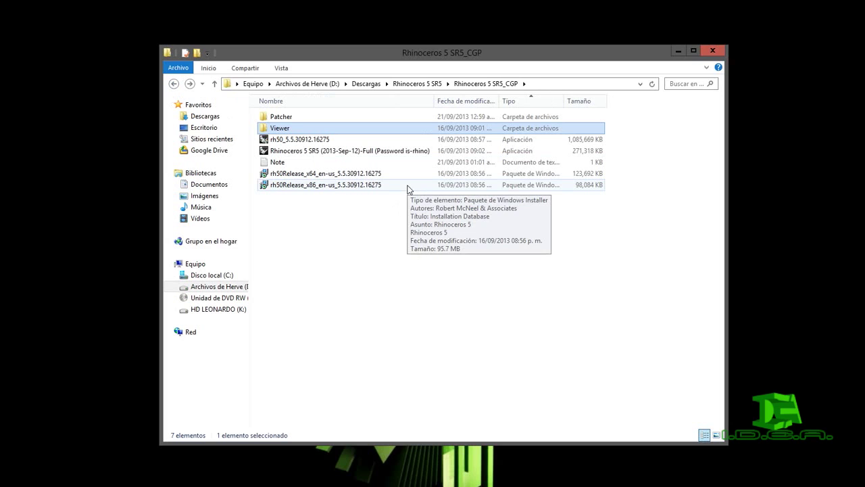
drag(428, 59, 413, 61)
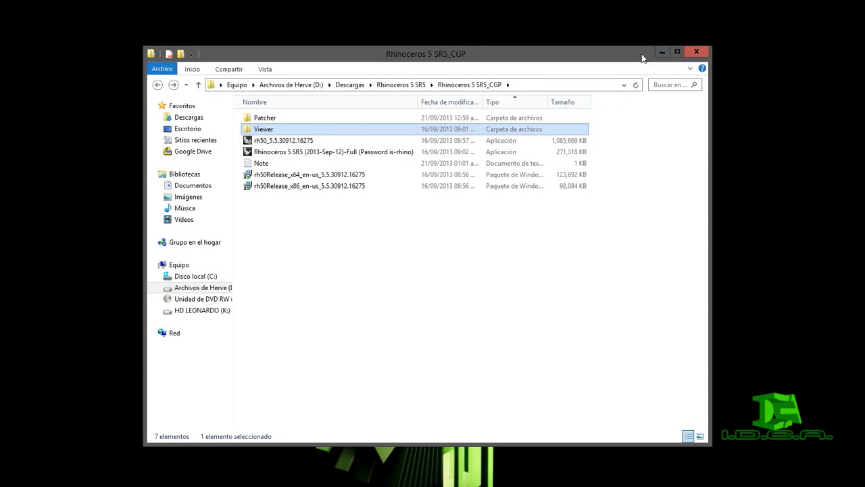
mouse_move(641, 55)
mouse_down()
mouse_move(636, 408)
mouse_move(645, 478)
mouse_up()
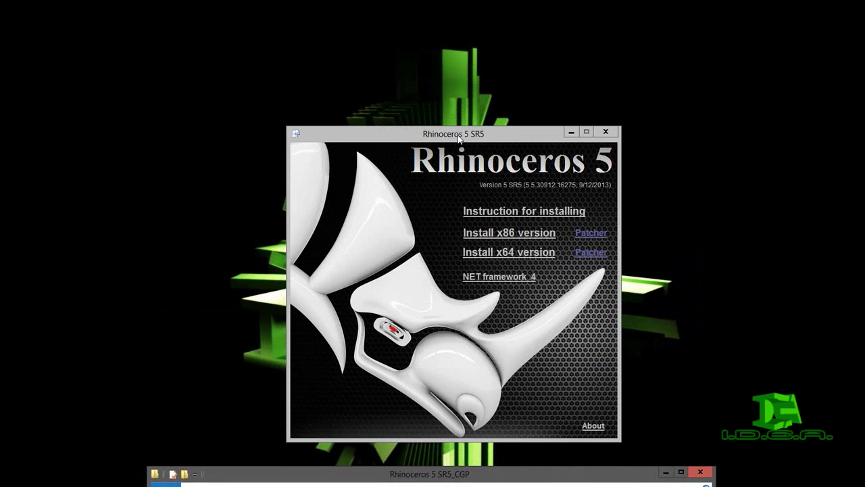
Reposition the Rhinoceros 5 SR5 launcher and review its x64, x86 and .NET Framework 4 options
drag(459, 135, 417, 97)
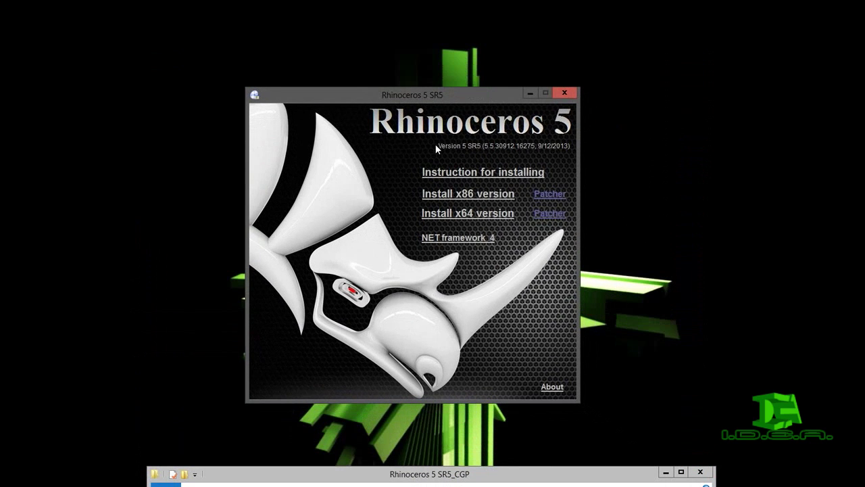
click(494, 214)
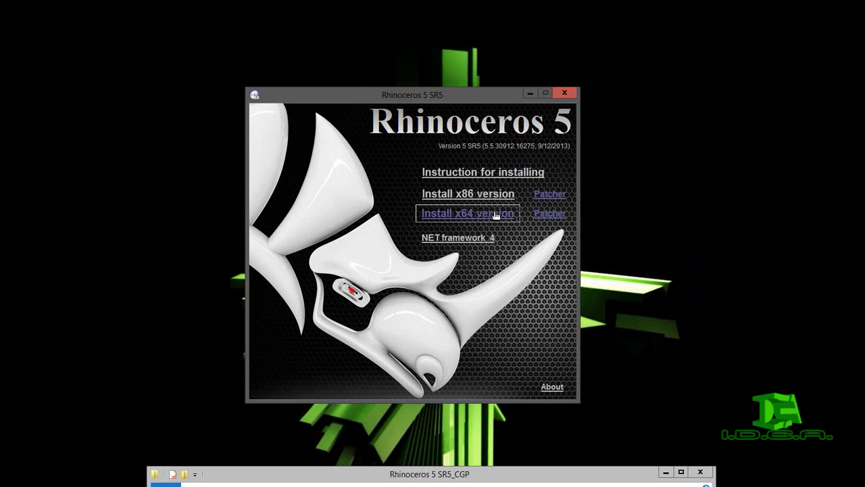
click(486, 196)
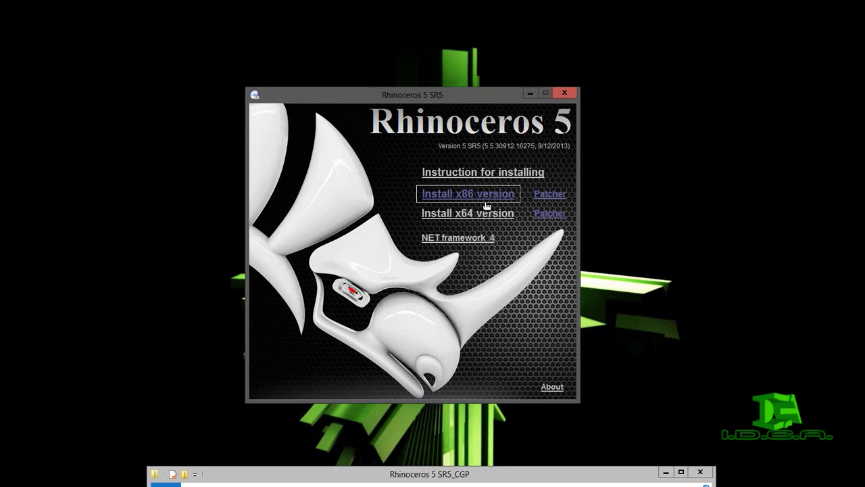
click(481, 216)
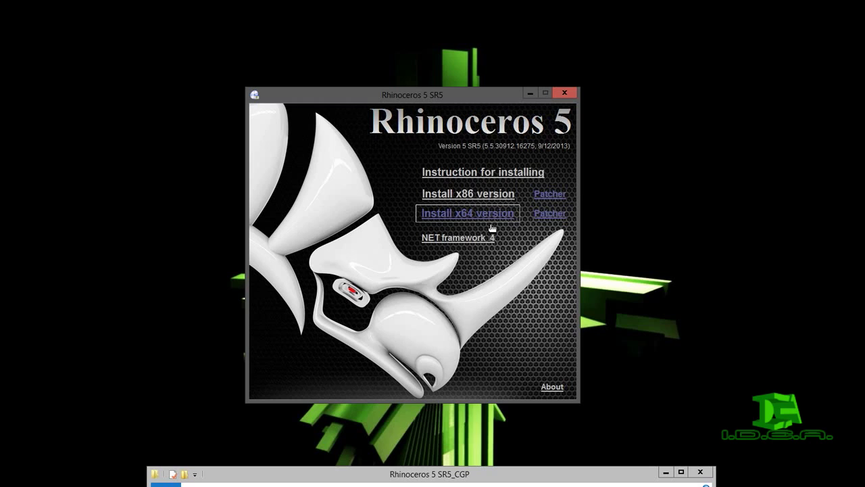
click(483, 241)
Start the 64-bit install and accept the licence agreement
click(477, 227)
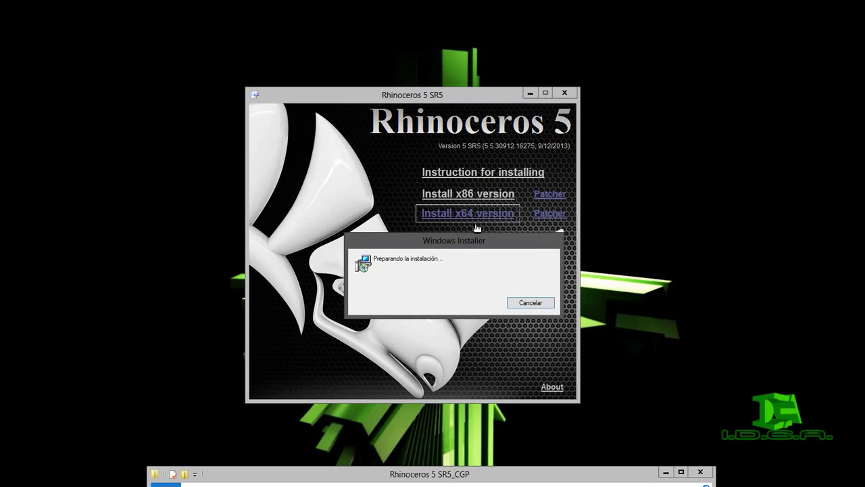
drag(464, 181, 425, 173)
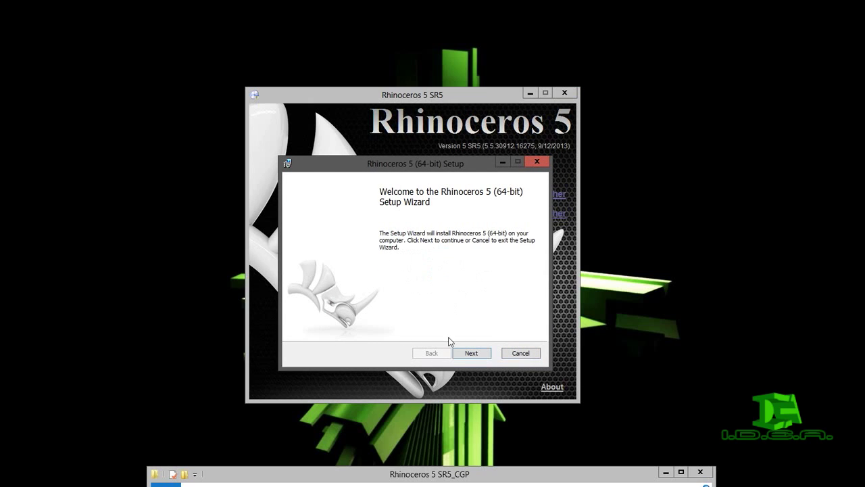
click(471, 354)
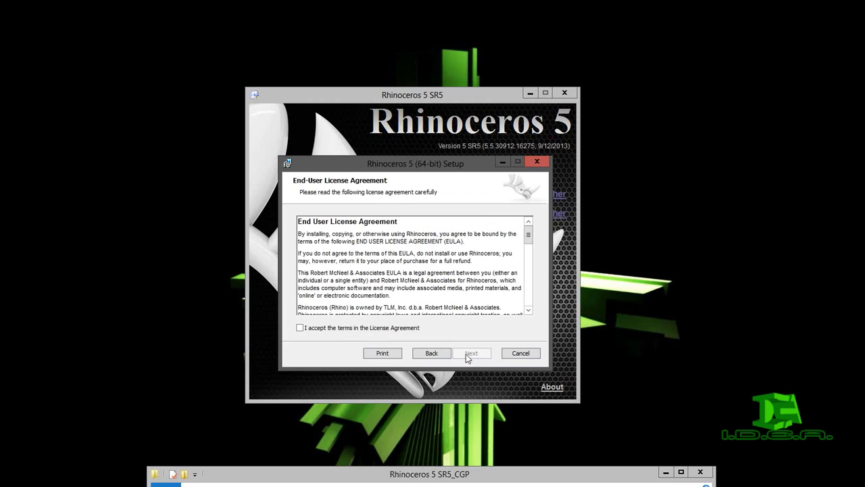
click(359, 329)
click(472, 353)
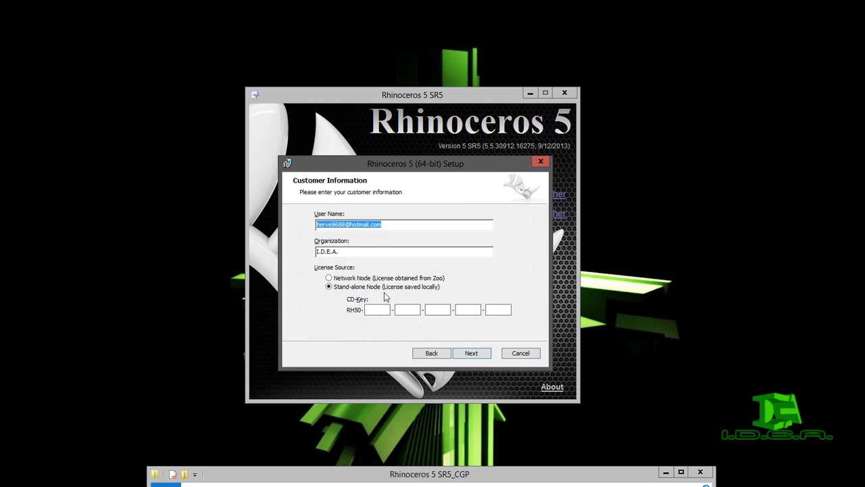
Replace the user name with 'LIng. Arq.' and move the setup dialog left
click(331, 230)
drag(394, 231, 311, 233)
text(Leonardo Herve)
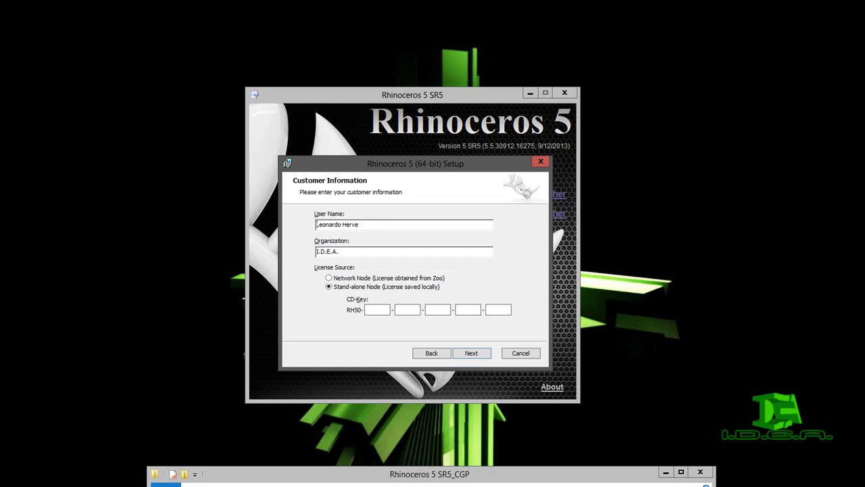
text(Ing. )
text(Arq.)
mouse_move(429, 170)
mouse_down()
mouse_move(340, 167)
mouse_move(257, 149)
mouse_up()
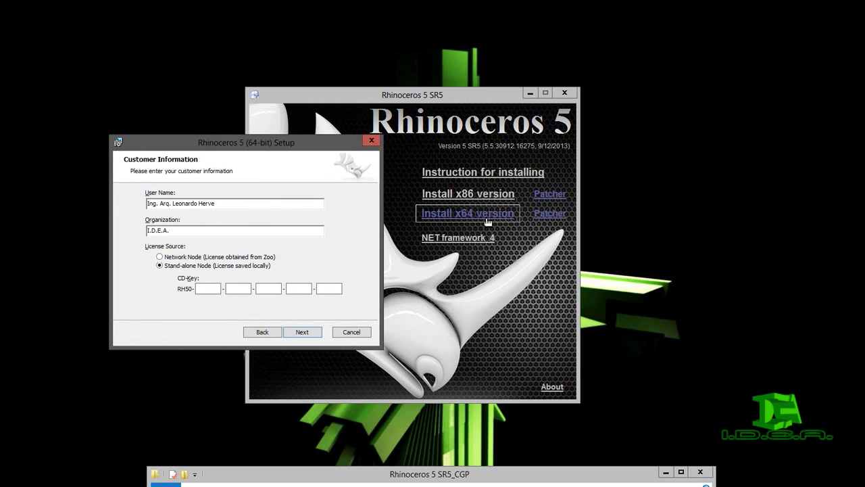
Open the 64-bit patcher's extracted folder and reposition its window
click(562, 221)
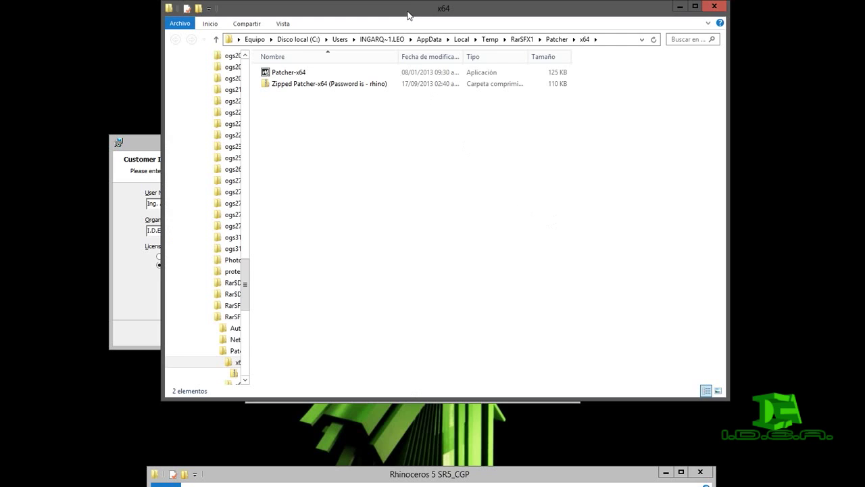
drag(407, 10, 605, 66)
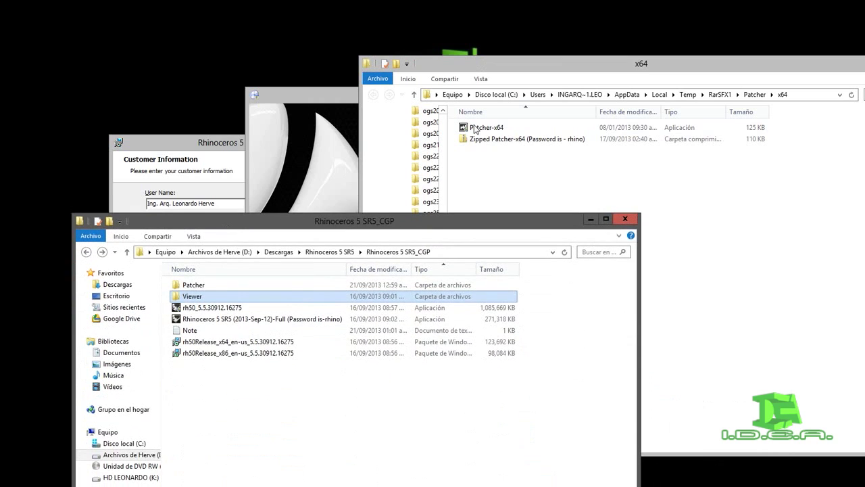
double_click(180, 289)
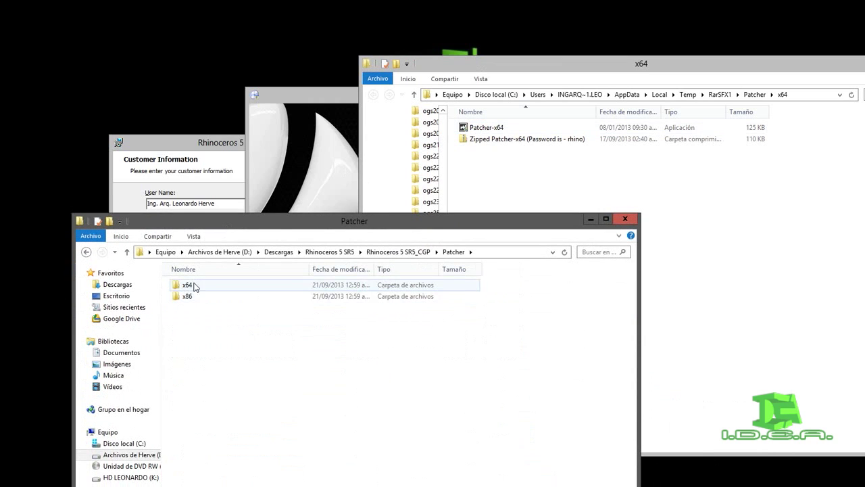
click(720, 96)
Navigate both windows into Patcher\x64 and select the Patcher-x64 application
double_click(486, 152)
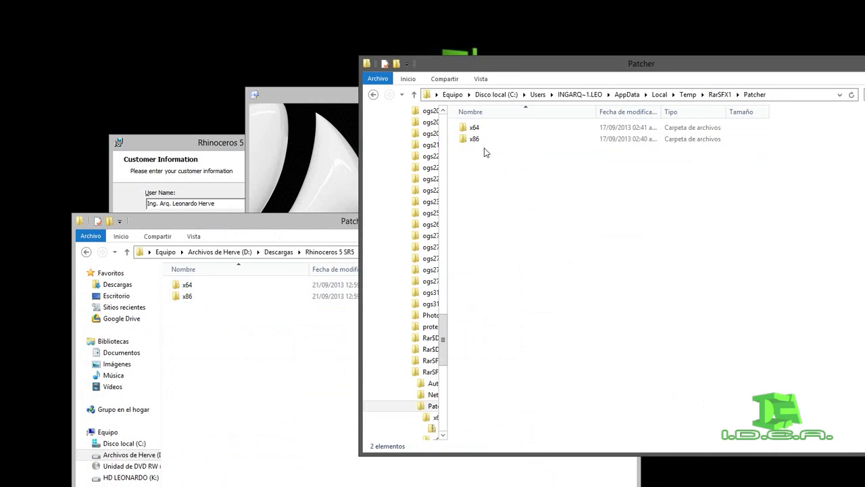
double_click(187, 285)
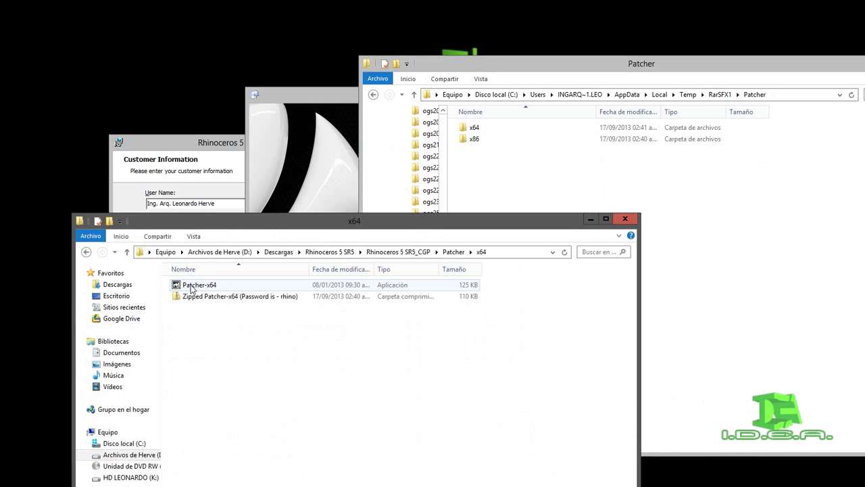
double_click(488, 128)
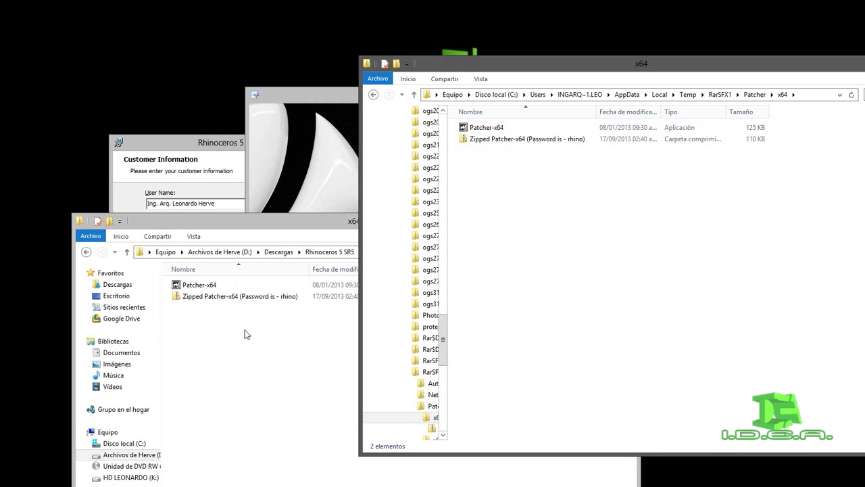
drag(252, 223, 315, 483)
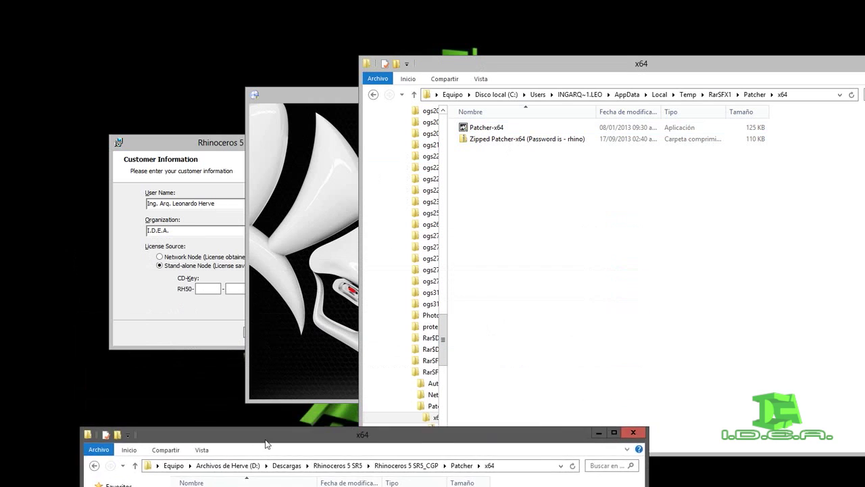
click(570, 299)
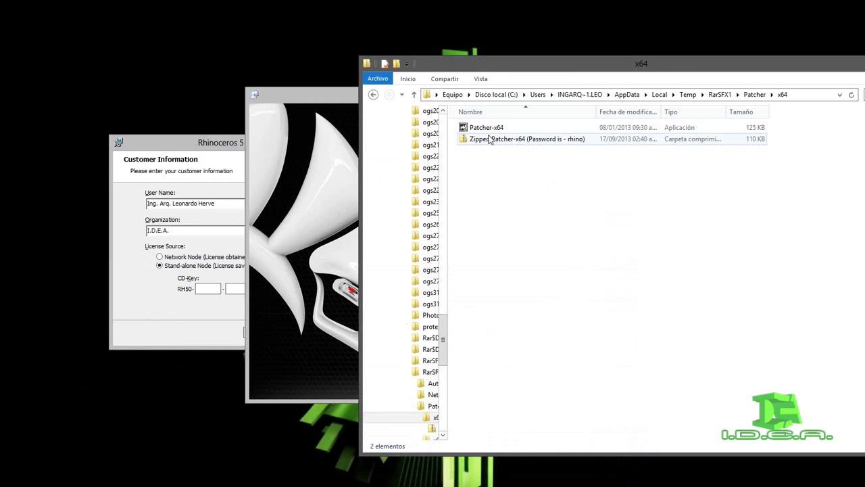
click(488, 129)
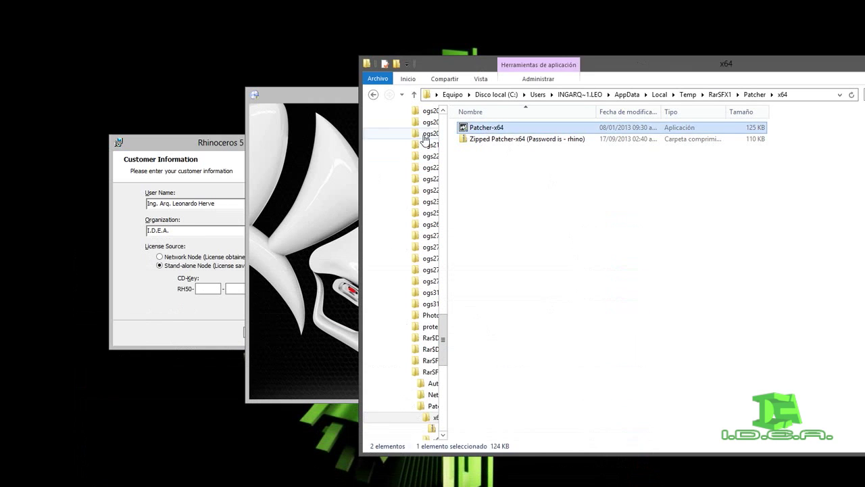
Launch the compatibility troubleshooter on Patcher-x64 from its context menu
right_click(484, 128)
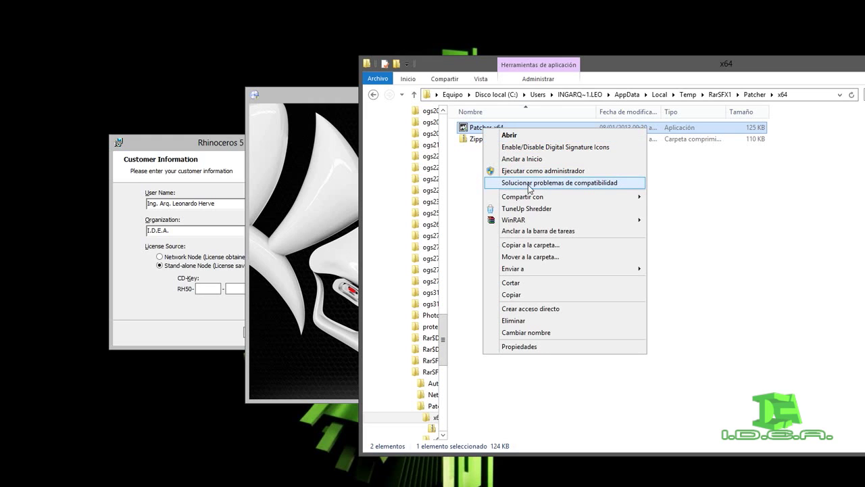
click(541, 187)
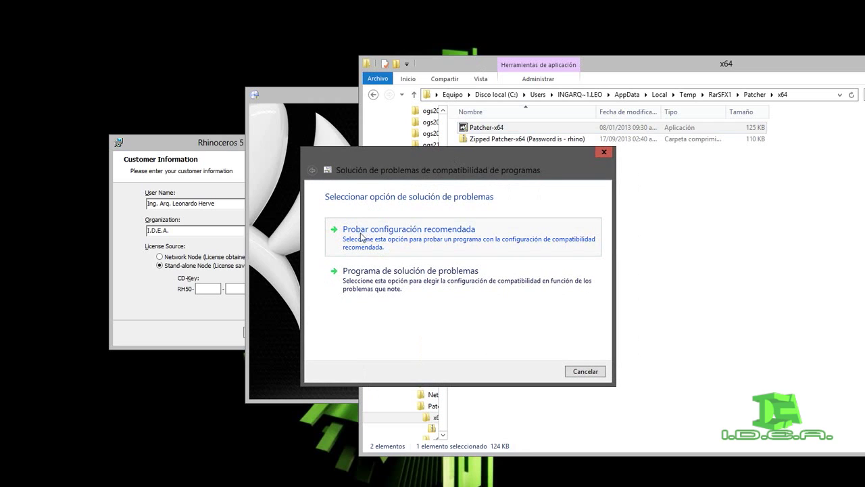
Apply the recommended compatibility settings and launch the x64 patch showing its serials
click(414, 239)
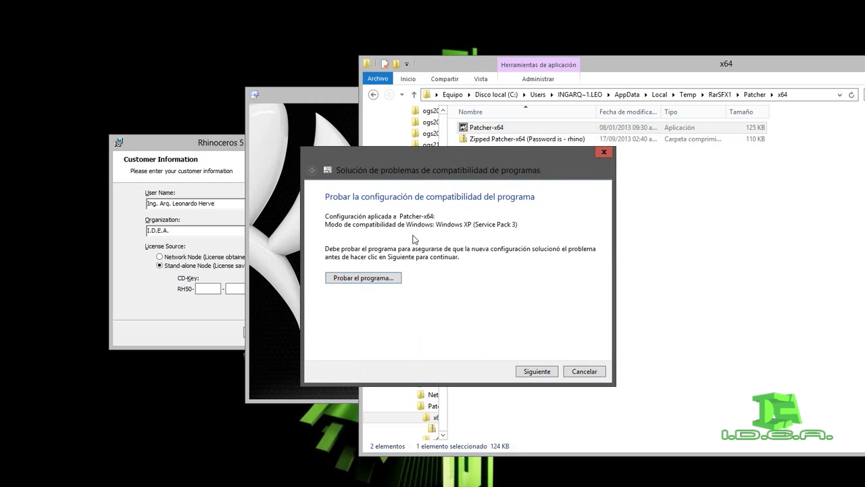
click(366, 285)
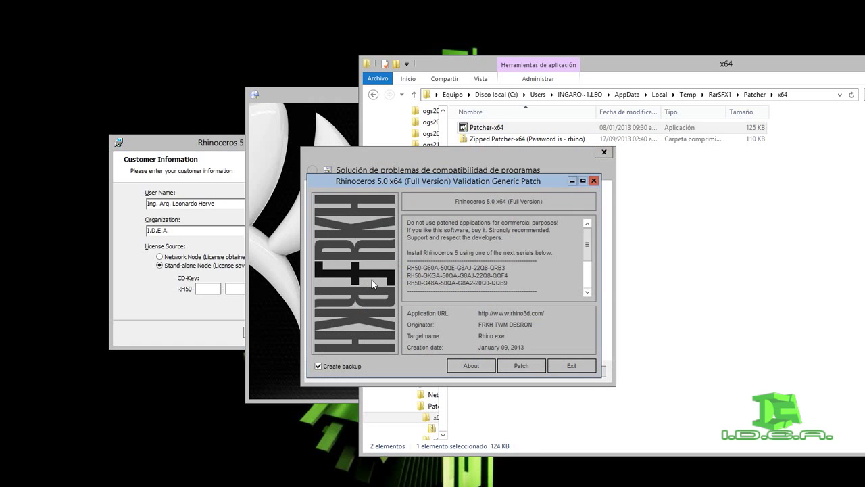
drag(408, 186, 407, 190)
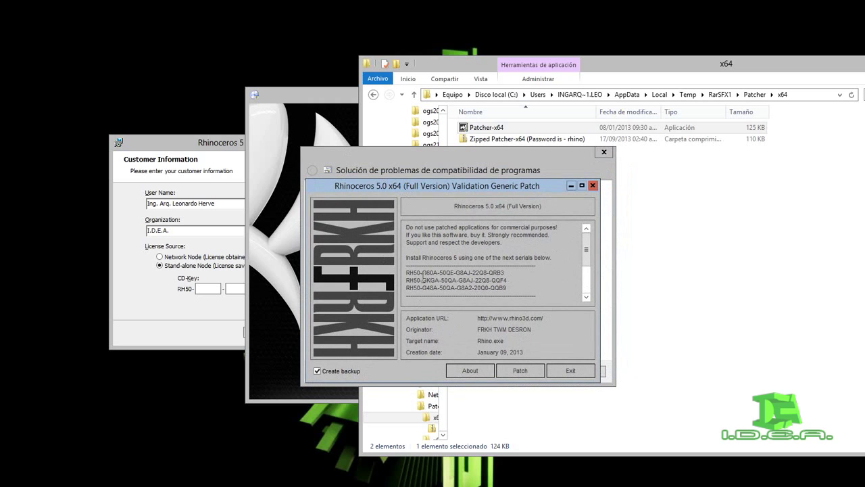
drag(407, 273, 504, 280)
click(512, 280)
Place the setup wizard beside the patch, select the G60A serial block, and focus the first CD-Key box
click(248, 268)
mouse_move(212, 144)
mouse_down()
mouse_move(127, 287)
mouse_move(266, 282)
mouse_up()
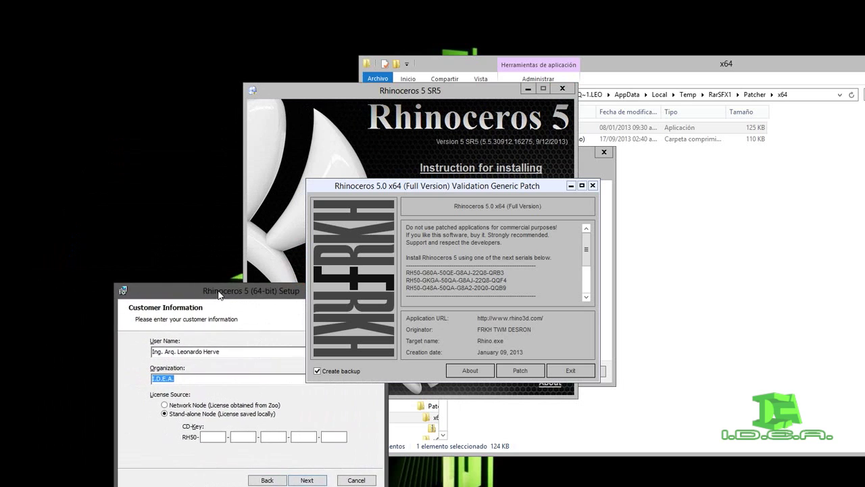
click(438, 280)
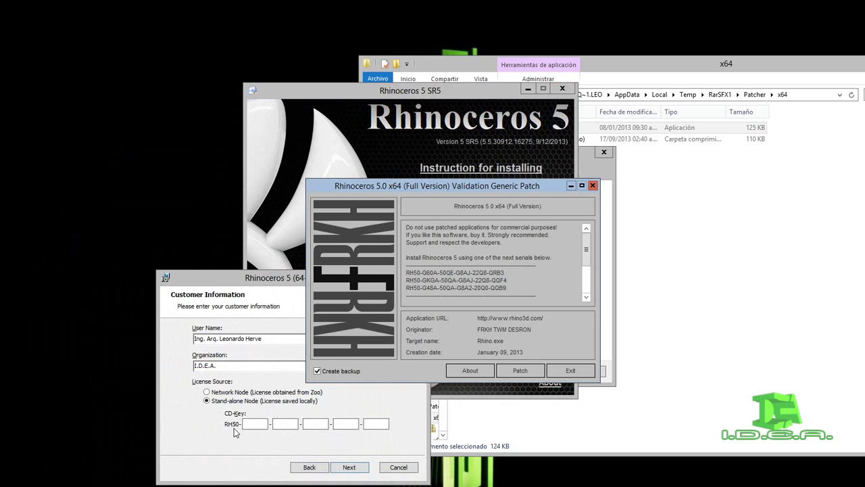
drag(421, 272, 441, 277)
key(ctrl+c)
click(267, 425)
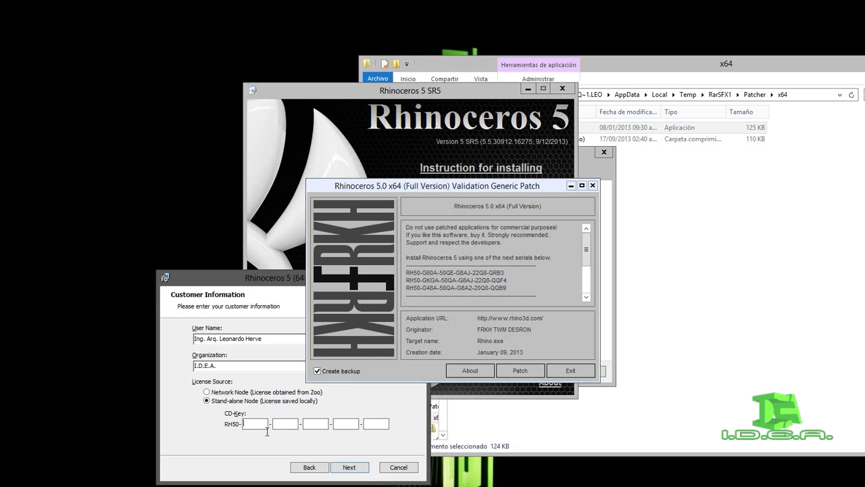
key(ctrl+v)
drag(439, 274, 451, 274)
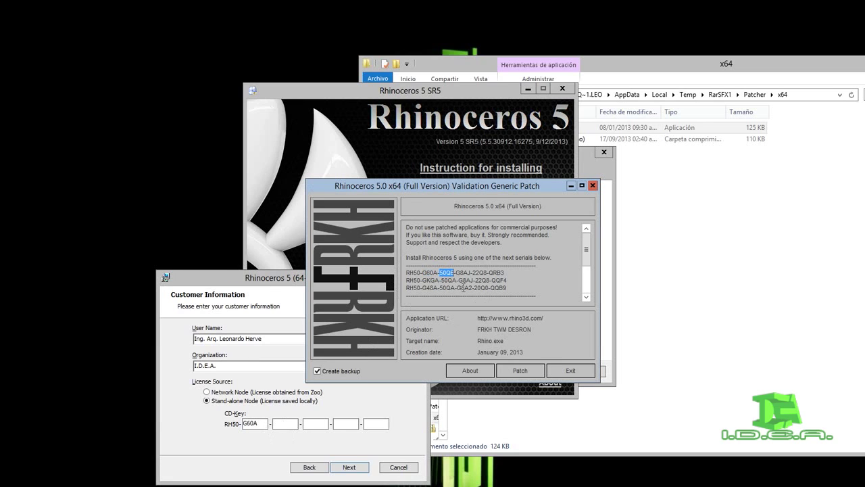
click(287, 424)
key(ctrl+v)
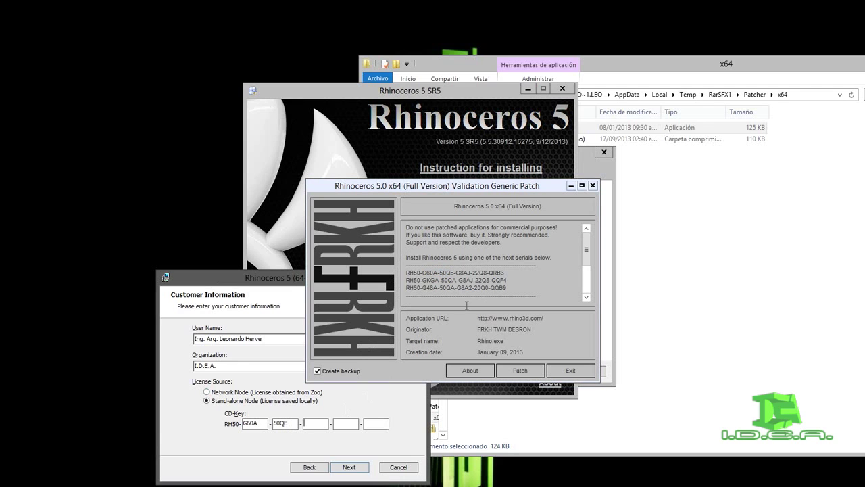
drag(455, 272, 472, 273)
key(ctrl+c)
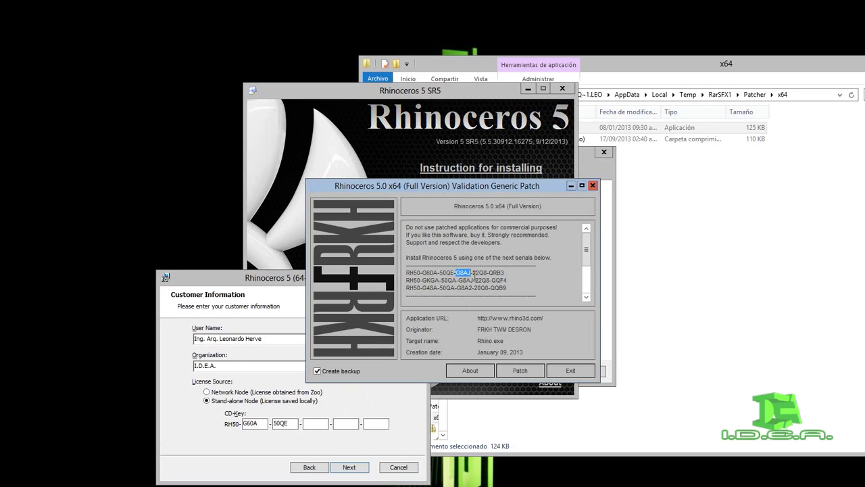
click(324, 424)
key(ctrl+v)
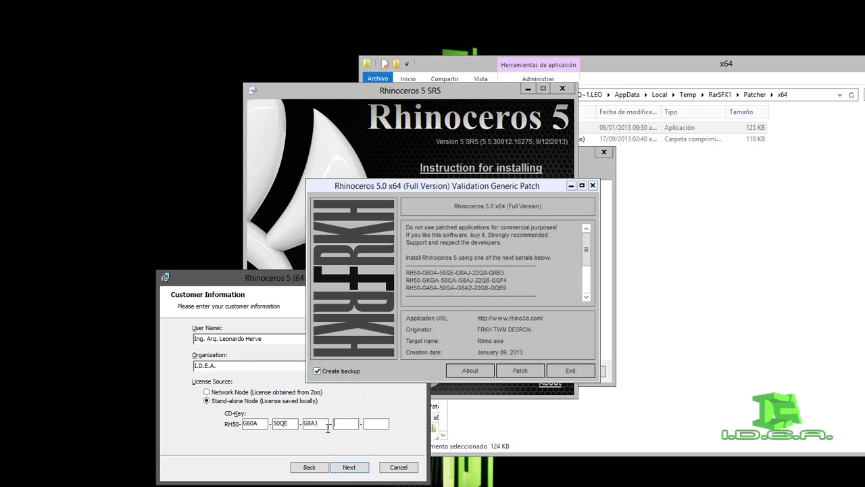
drag(471, 273, 490, 274)
key(ctrl+c)
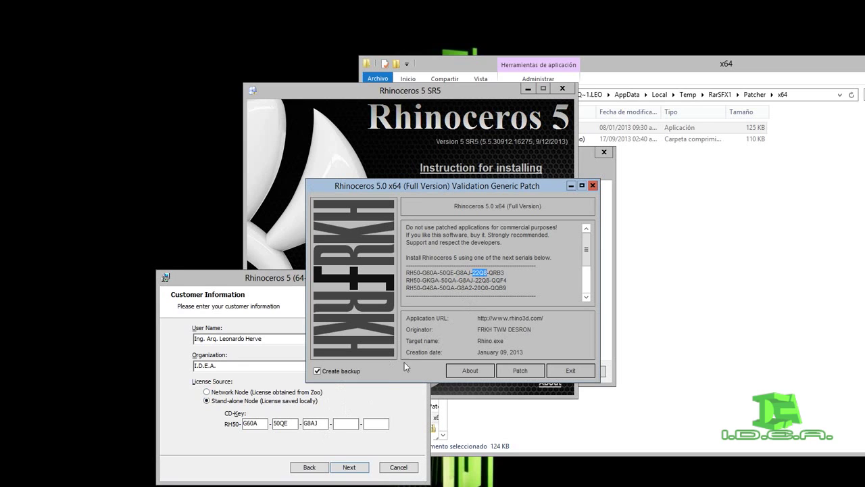
click(347, 424)
key(ctrl+v)
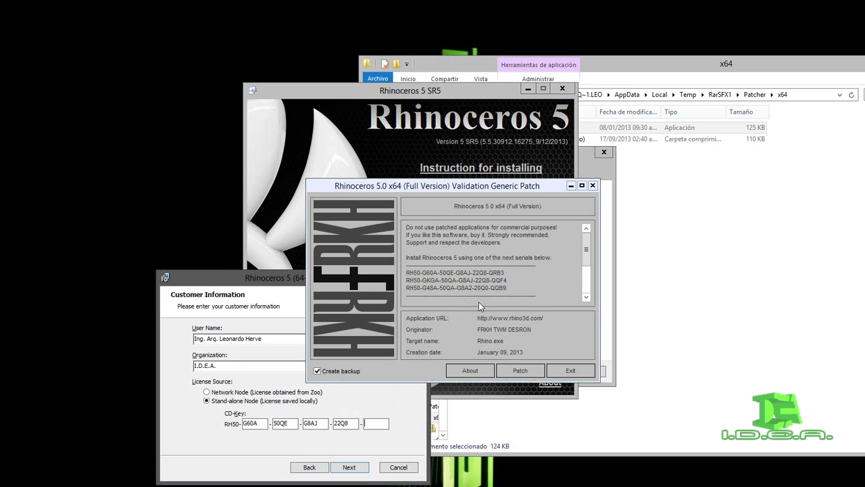
drag(488, 273, 508, 274)
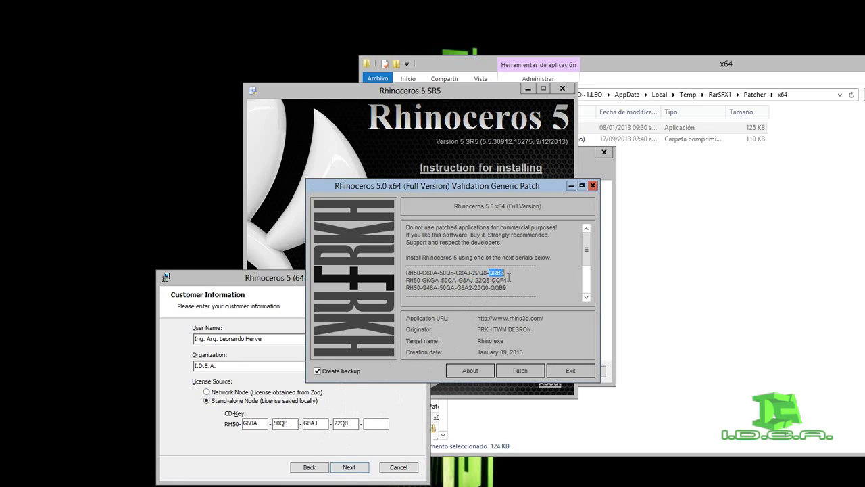
key(ctrl+c)
click(386, 424)
key(ctrl+v)
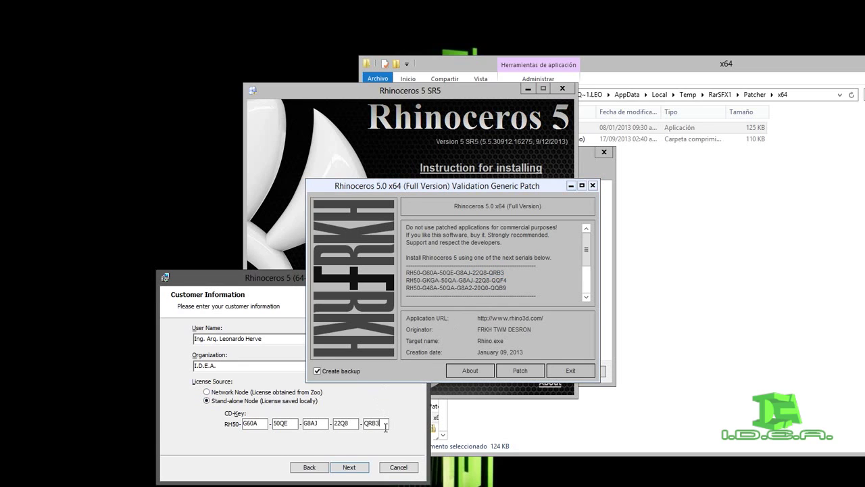
drag(270, 278, 229, 214)
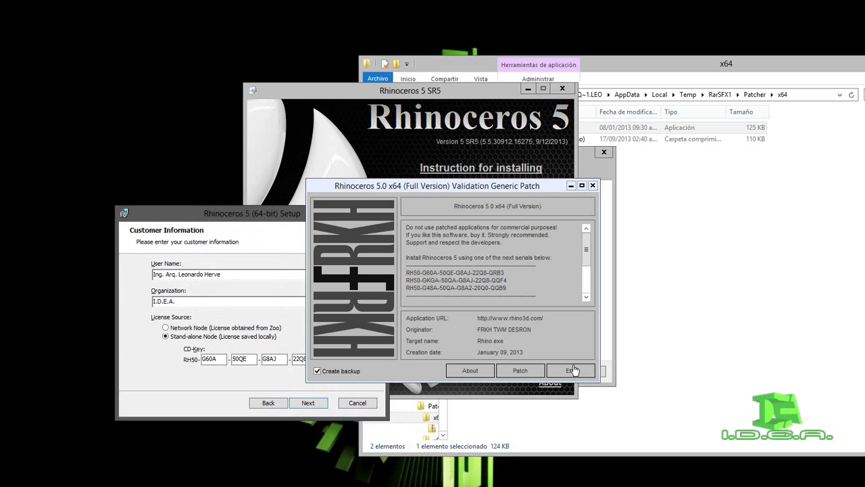
Close the patcher, mark Spanish 'Will be installed on local hard drive', and reach Ready to install
click(578, 374)
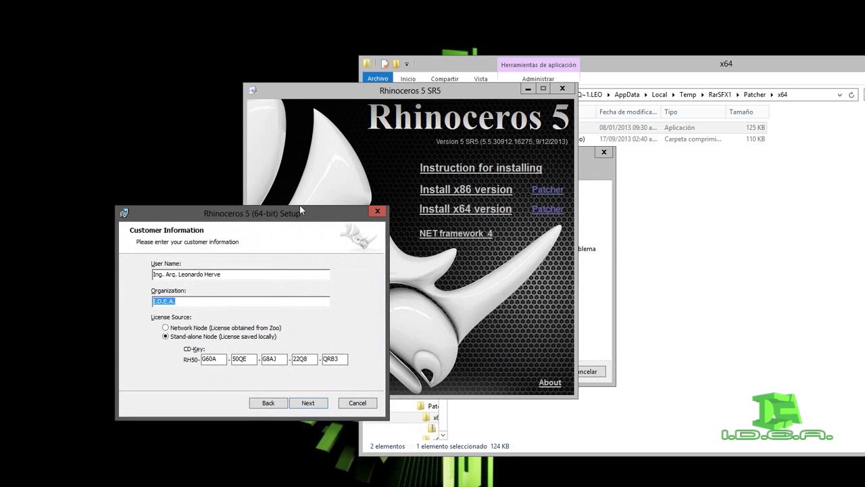
mouse_move(284, 215)
mouse_down()
mouse_move(328, 196)
mouse_move(318, 200)
mouse_up()
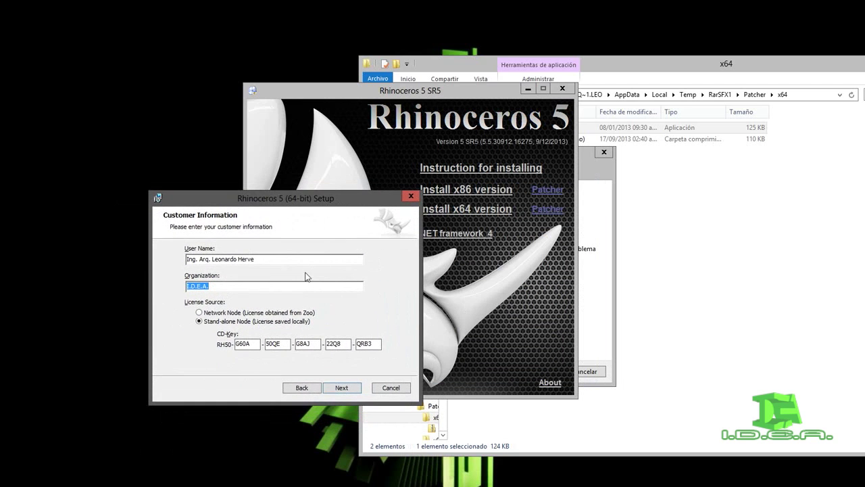
click(341, 387)
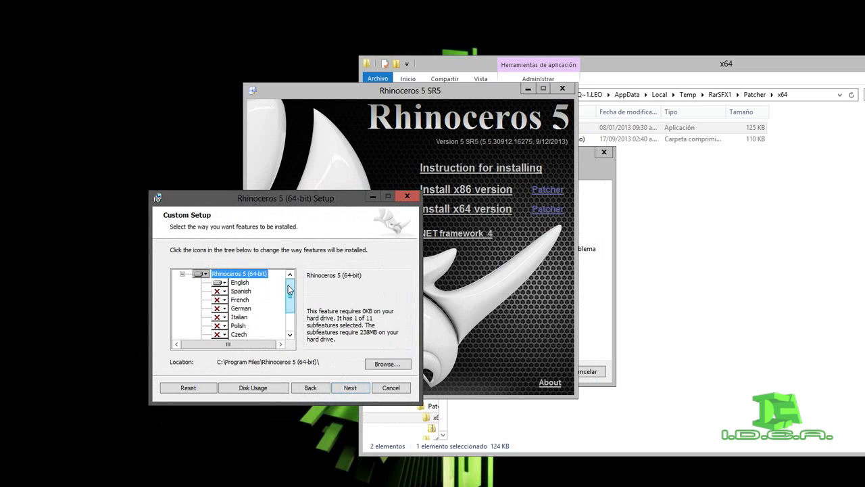
mouse_move(290, 289)
mouse_down()
mouse_move(292, 318)
mouse_move(288, 284)
mouse_up()
click(225, 291)
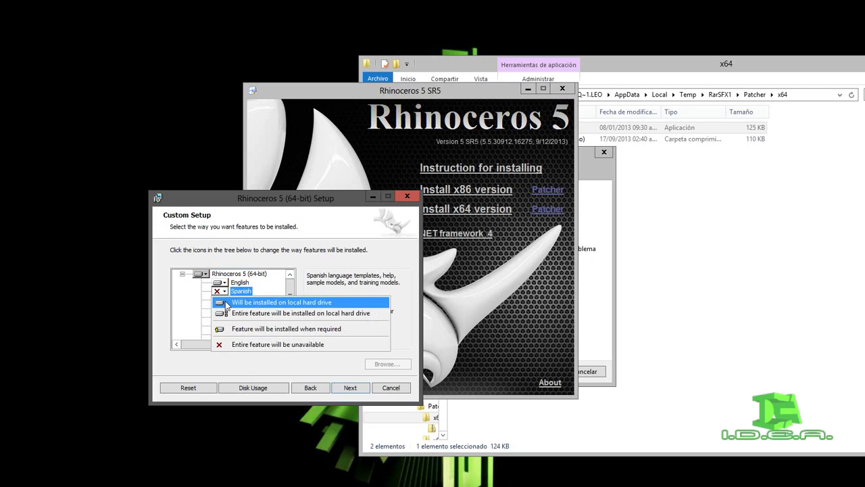
click(226, 303)
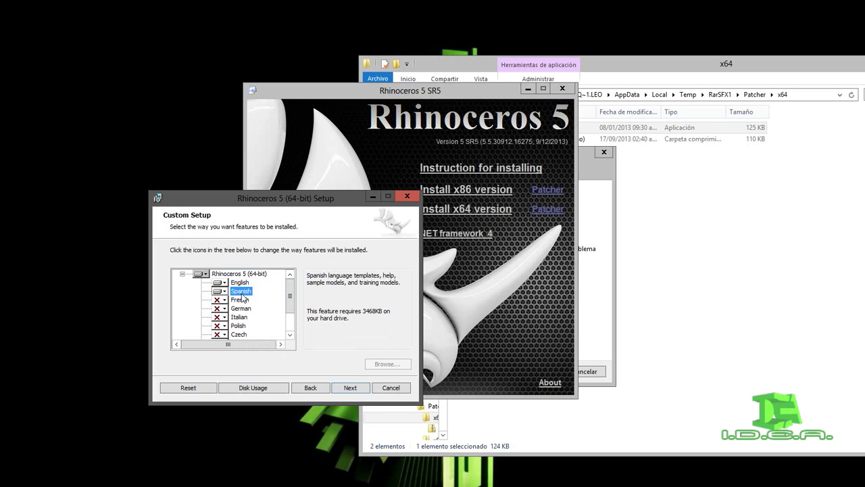
click(343, 389)
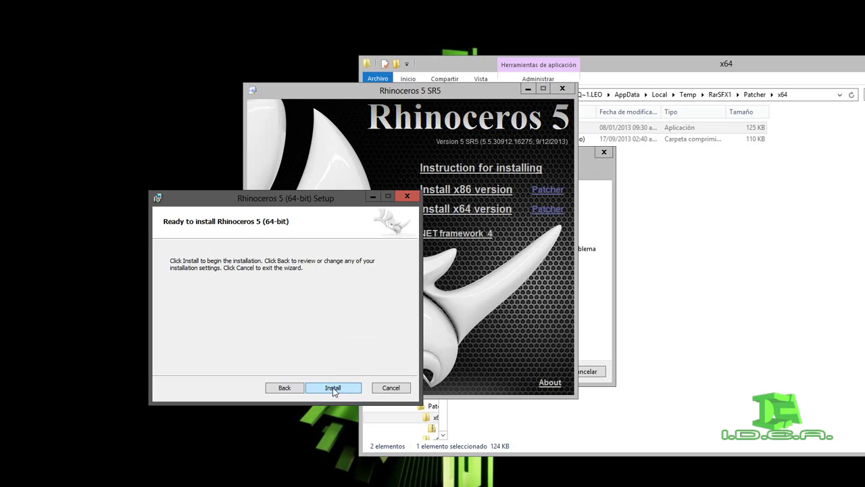
Install Rhinoceros 5 (64-bit) and wait for the progress bar to complete
click(333, 391)
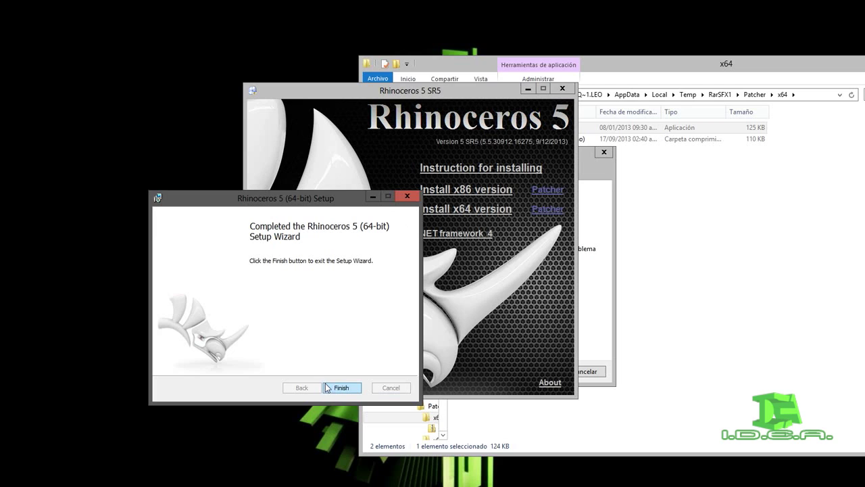
drag(285, 203, 278, 212)
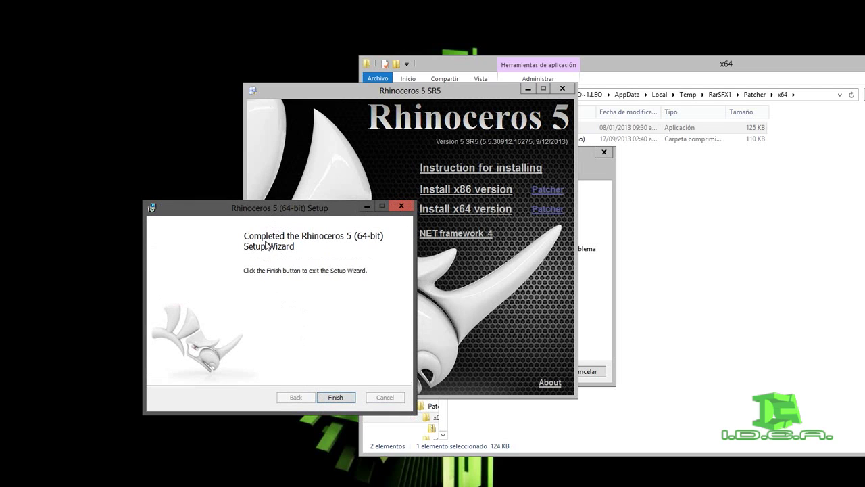
Finish the setup wizard and cancel the compatibility troubleshooter
click(336, 397)
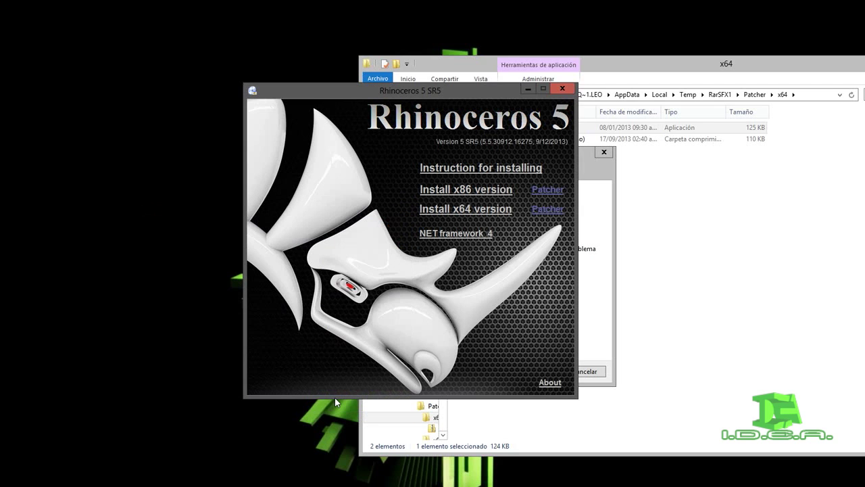
mouse_move(397, 90)
mouse_down()
mouse_move(428, 94)
mouse_move(414, 117)
mouse_move(725, 173)
mouse_up()
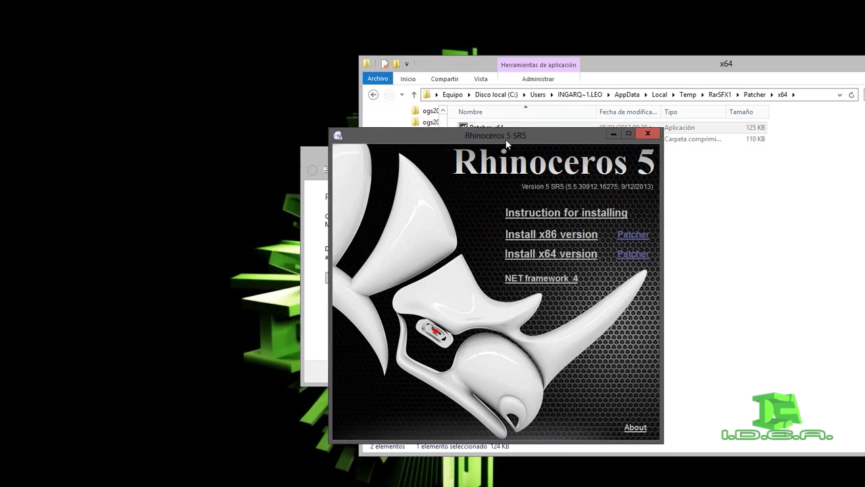
click(475, 327)
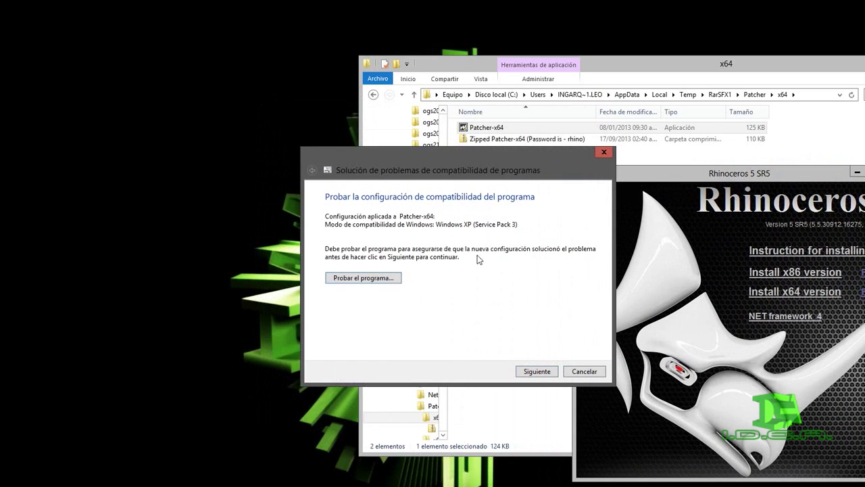
click(579, 374)
click(532, 369)
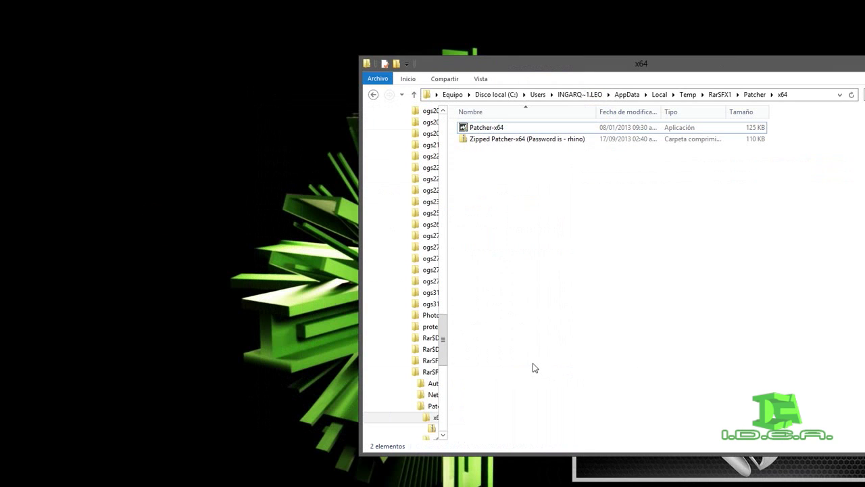
Browse Disco local (C:) > Archivos de programa and select the Rhinoceros 5 (64-bit) folder
key(super+e)
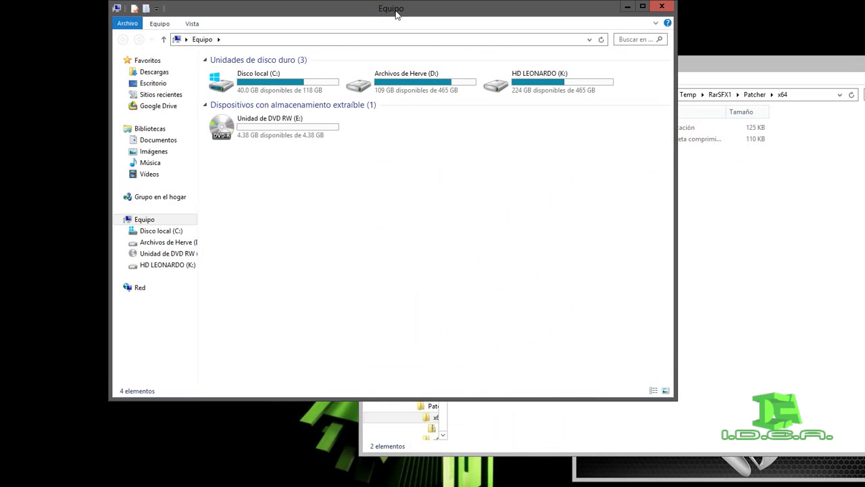
mouse_move(396, 11)
mouse_down()
mouse_move(265, 99)
mouse_move(3, 203)
mouse_up()
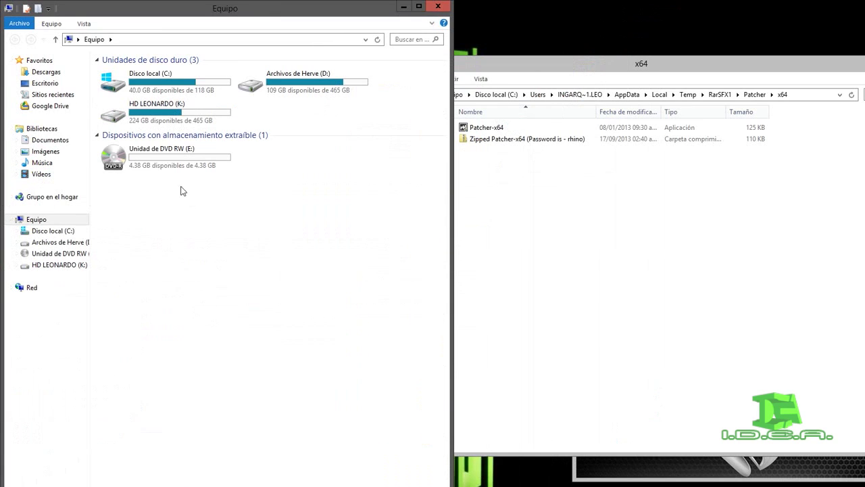
double_click(168, 79)
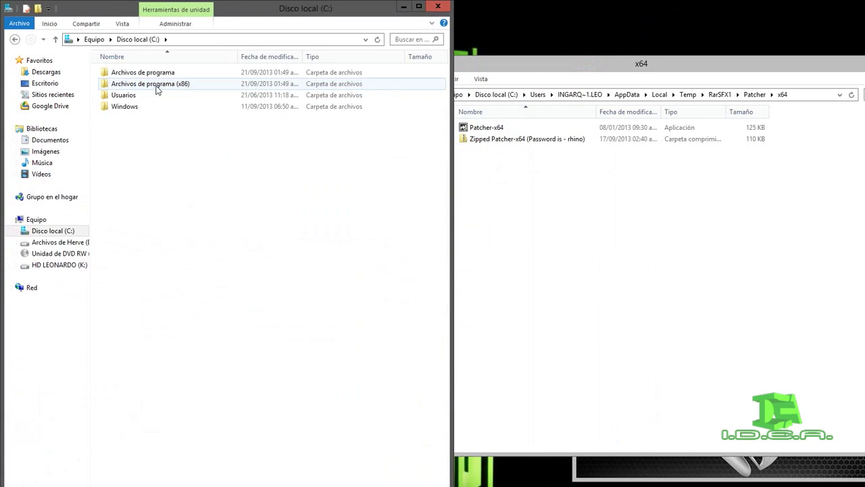
double_click(157, 72)
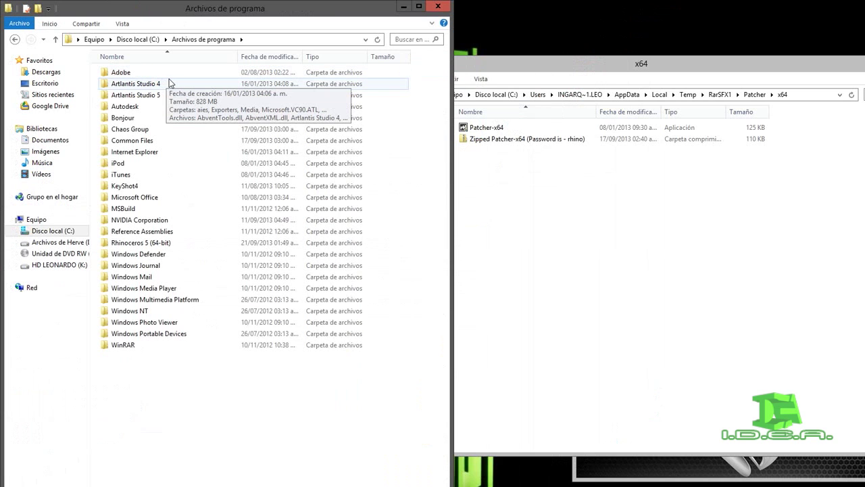
click(148, 245)
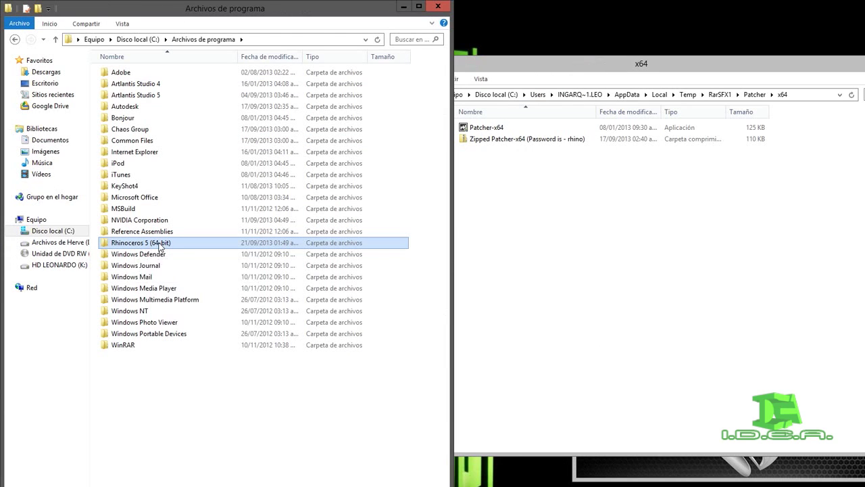
Open the Rhinoceros 5 (64-bit) System folder beside the patcher's x64 folder
double_click(161, 245)
double_click(135, 87)
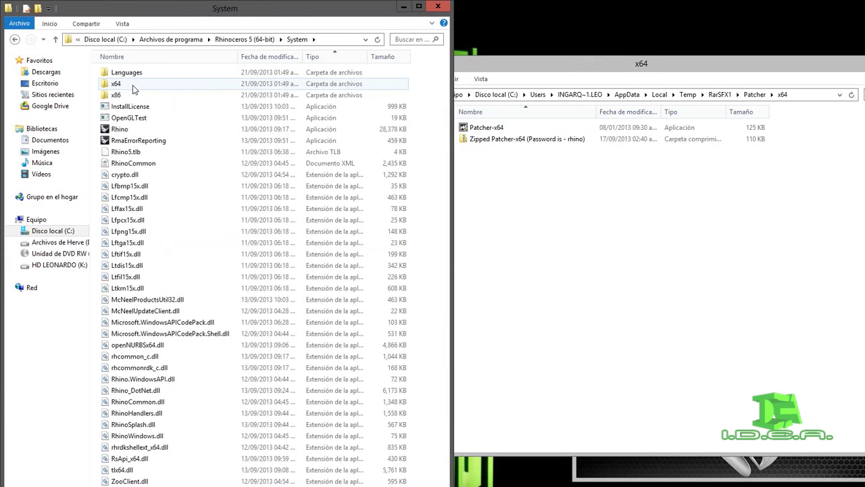
click(142, 129)
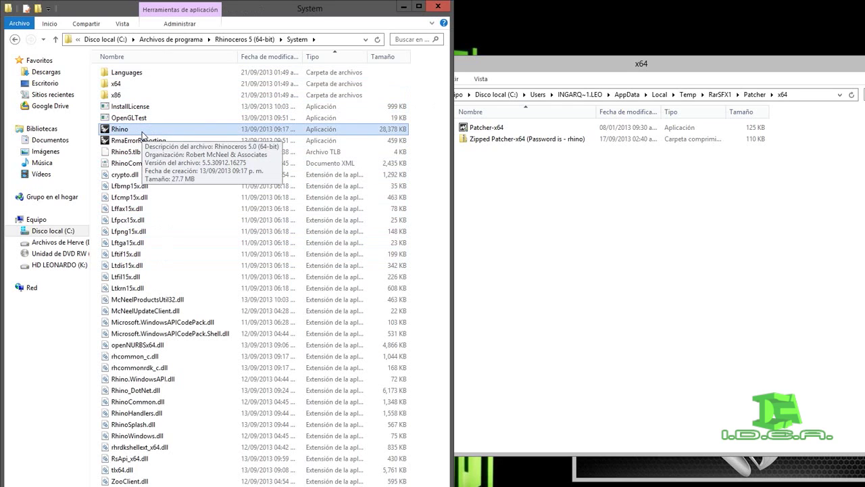
click(421, 179)
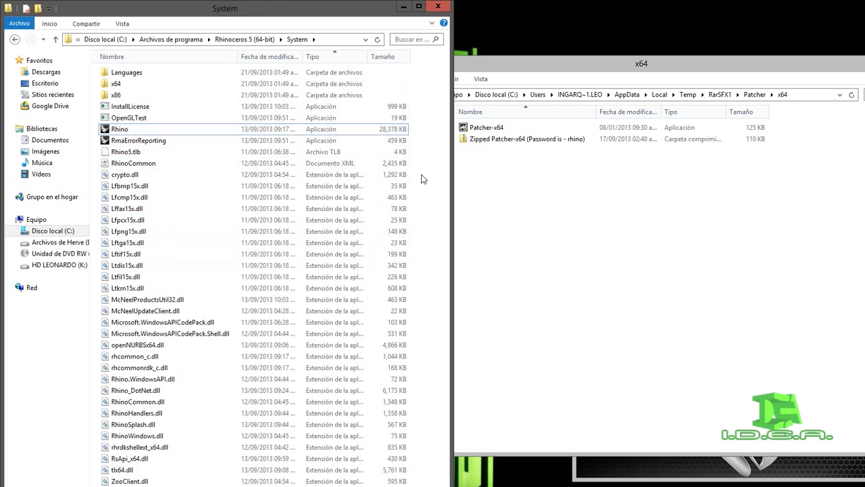
click(488, 128)
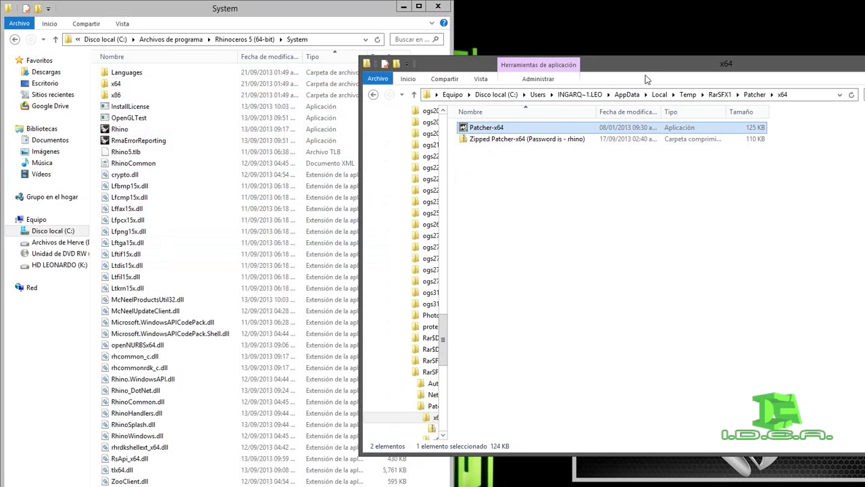
drag(645, 79, 575, 62)
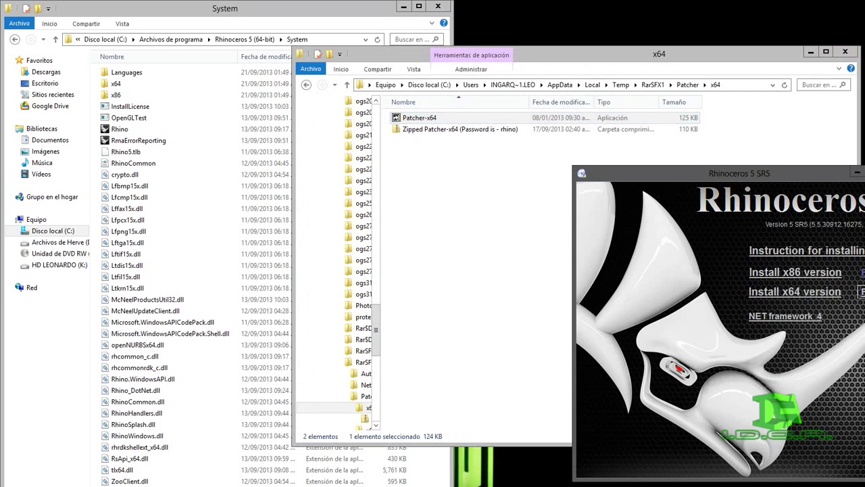
drag(824, 177, 684, 146)
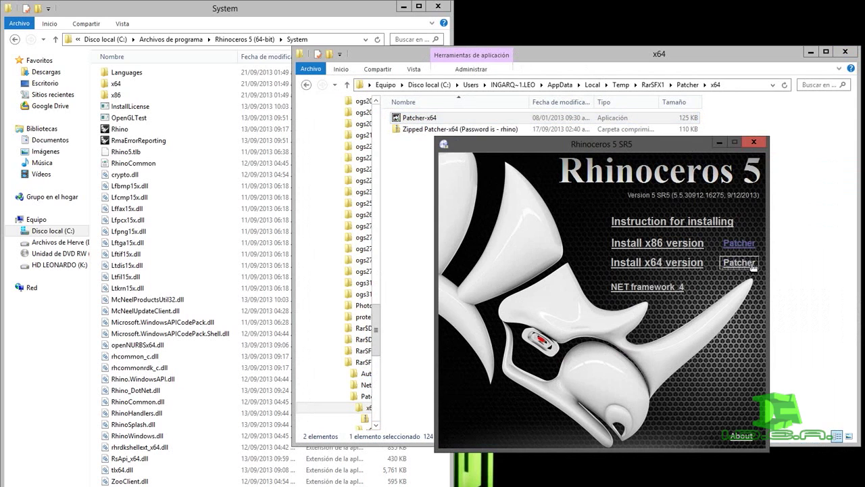
drag(491, 140, 546, 209)
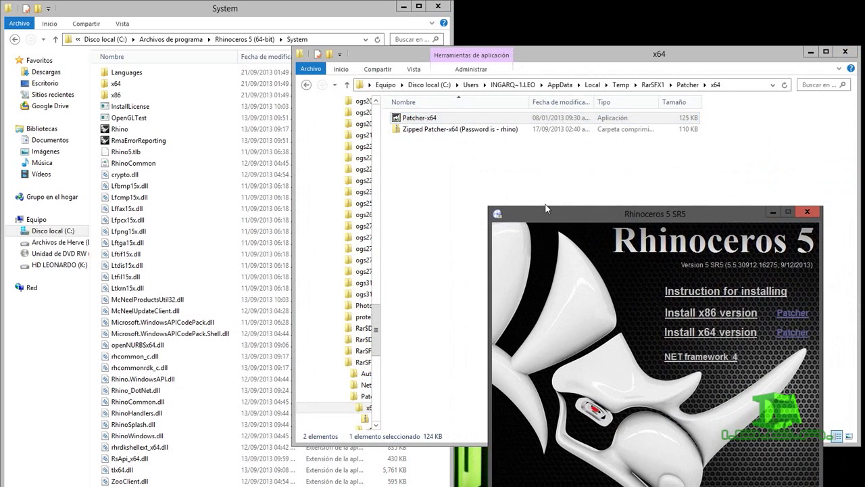
click(448, 155)
drag(453, 59, 598, 54)
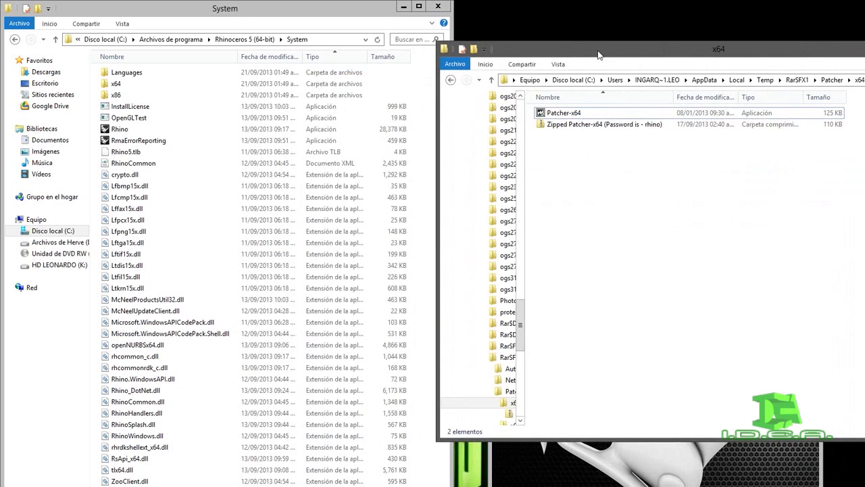
Copy Patcher-x64 into the System folder, granting administrator permission
right_click(557, 119)
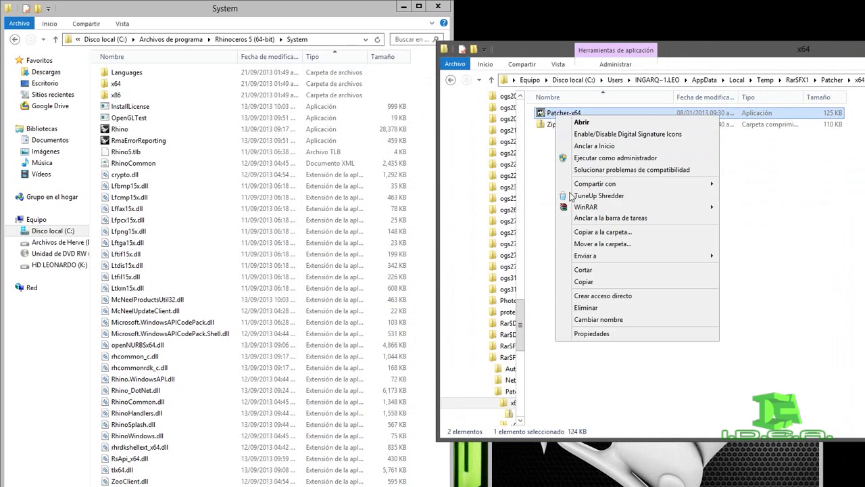
click(584, 281)
click(432, 115)
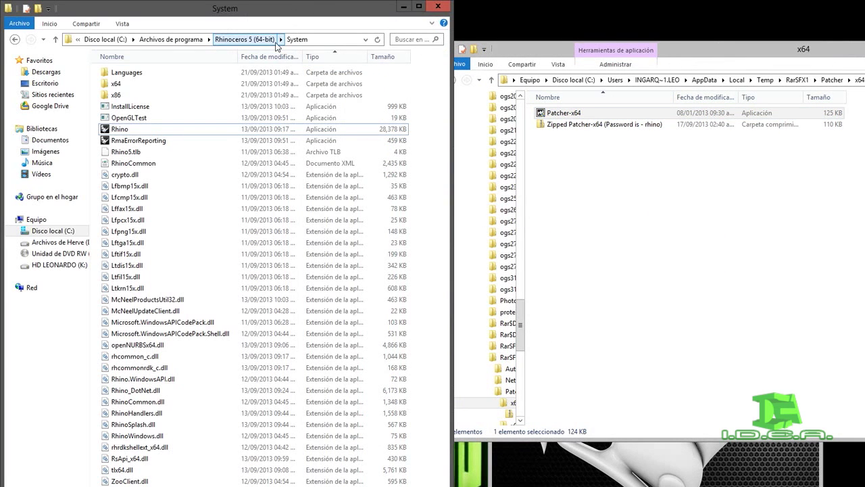
right_click(436, 115)
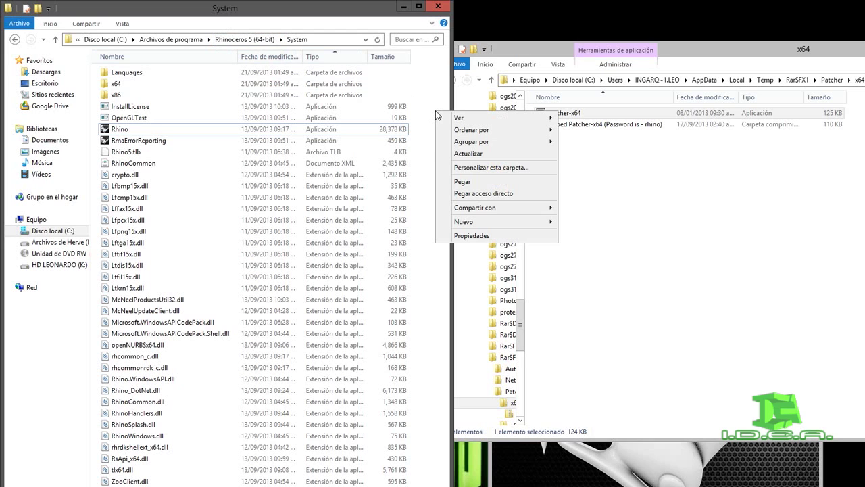
click(452, 184)
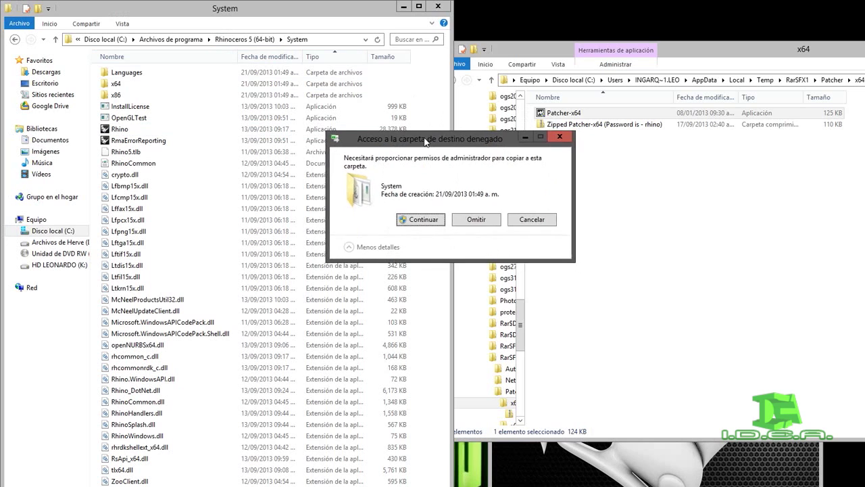
click(427, 219)
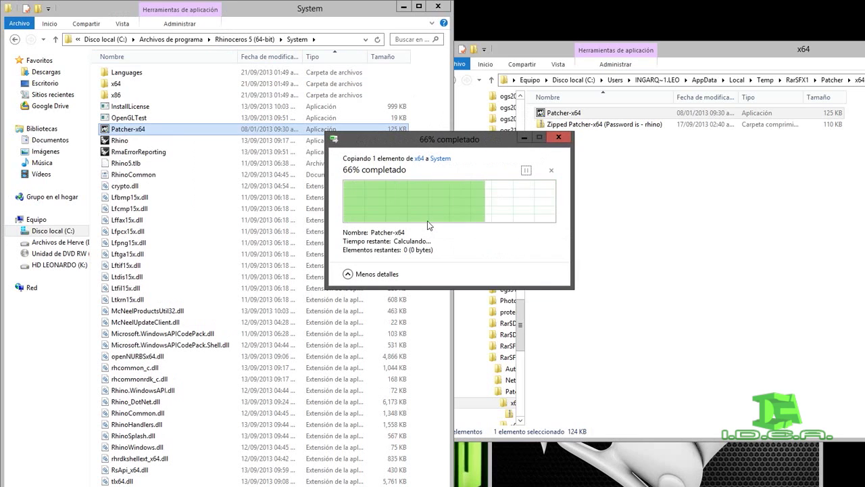
Run Solucionar problemas de compatibilidad on the copied Patcher-x64
right_click(132, 133)
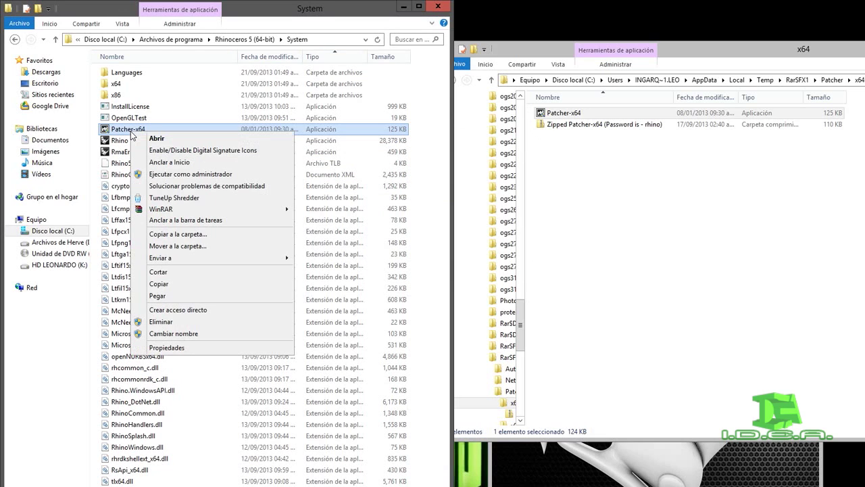
click(180, 188)
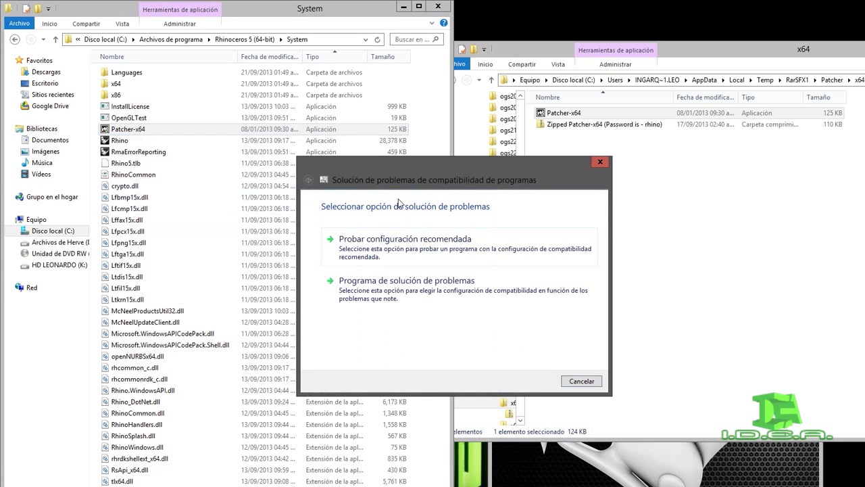
Apply the recommended compatibility settings, patch Rhino.exe, and close the patcher and troubleshooter
click(375, 255)
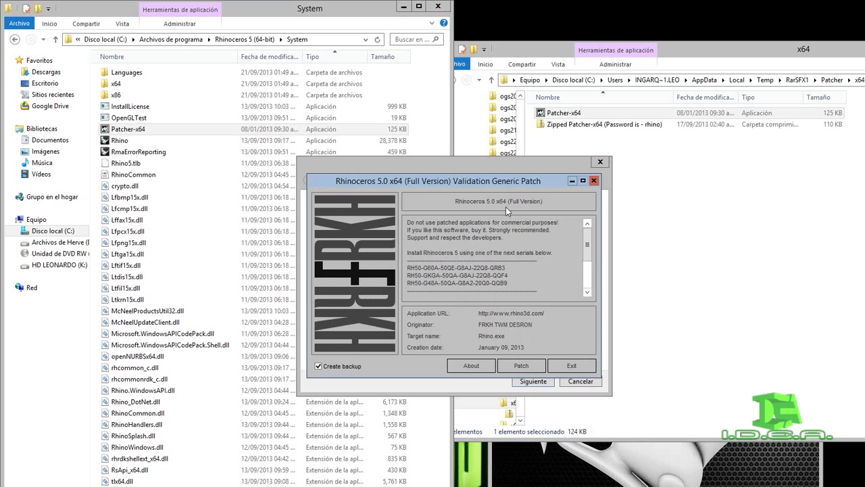
mouse_move(506, 207)
mouse_down()
mouse_move(478, 159)
mouse_move(463, 165)
mouse_up()
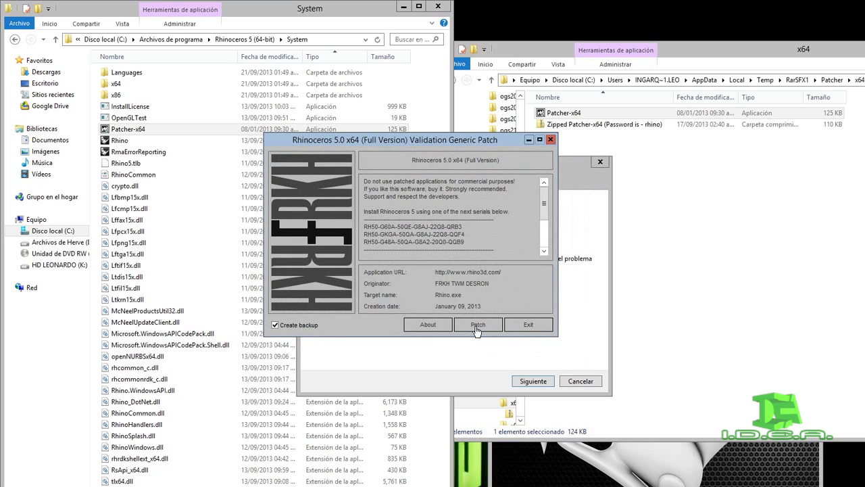
click(479, 327)
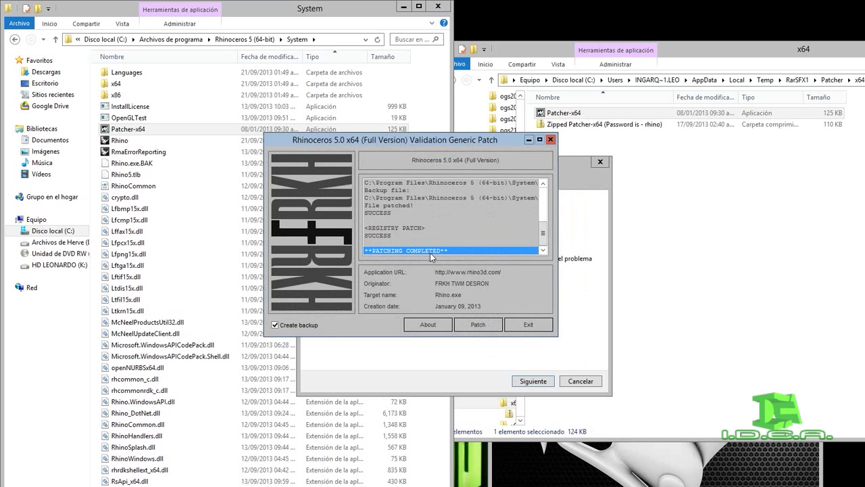
click(528, 325)
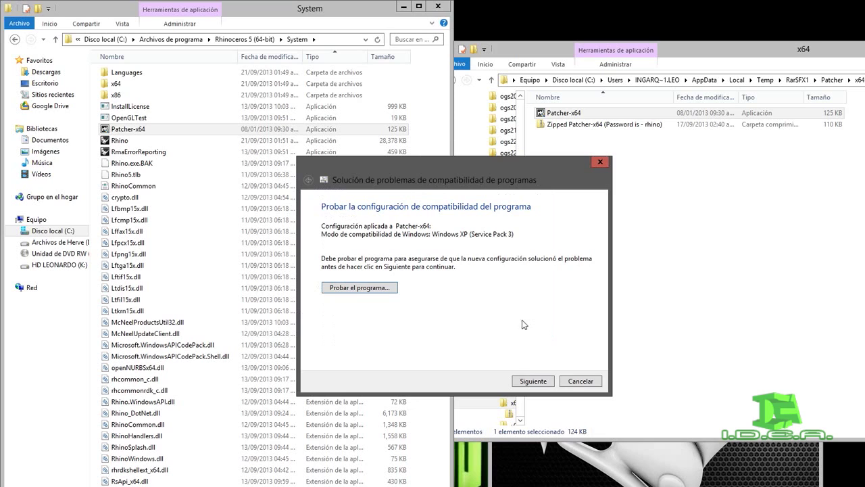
click(579, 381)
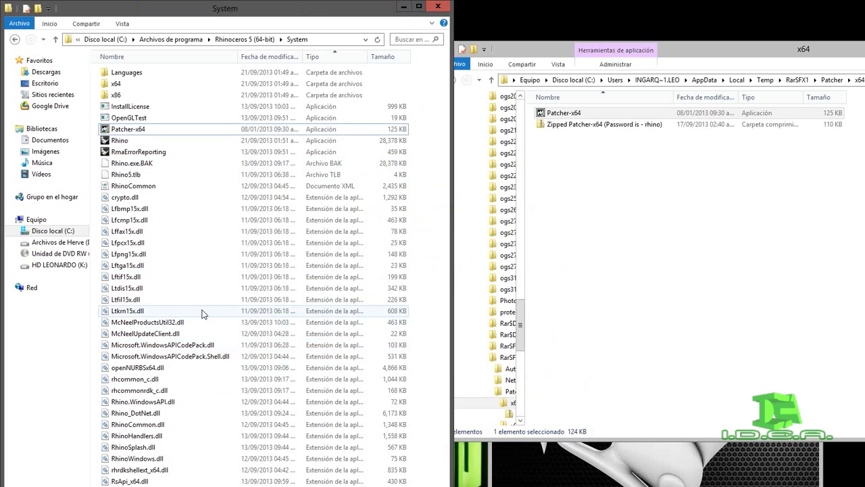
Launch Rhinoceros 5 (64-bit) from the Start screen and minimize both Explorer windows
key(super)
scroll(203, 202, down, 5)
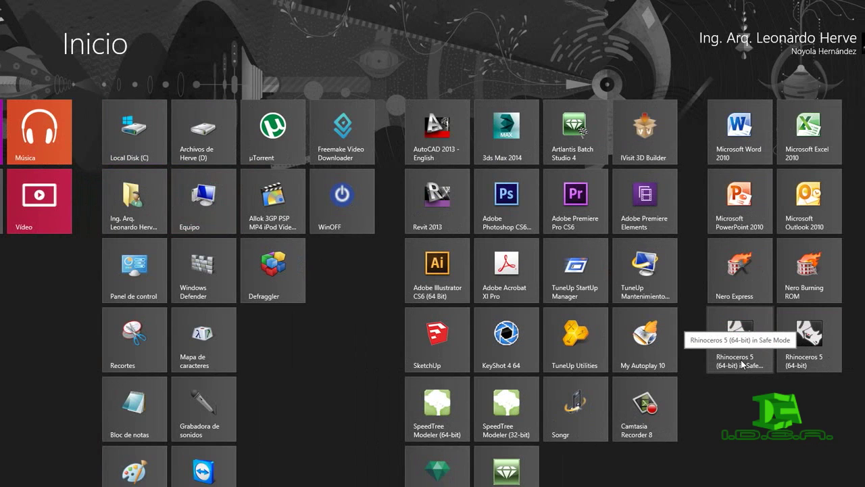
click(819, 346)
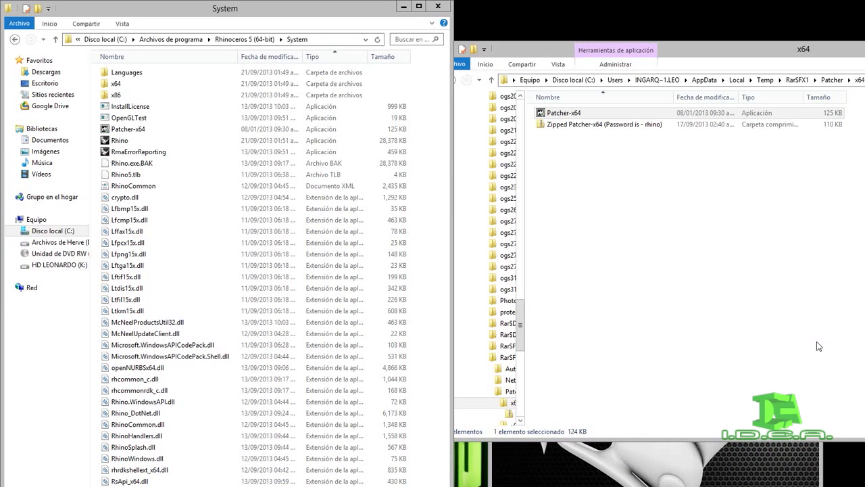
click(403, 6)
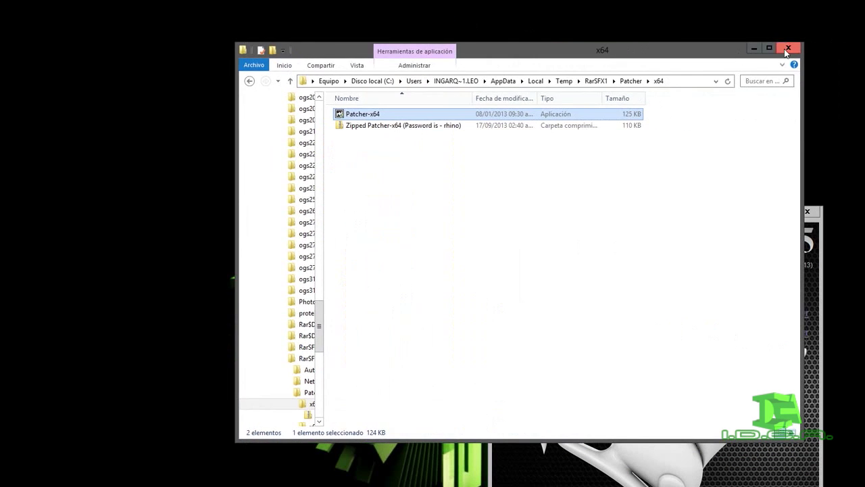
click(788, 49)
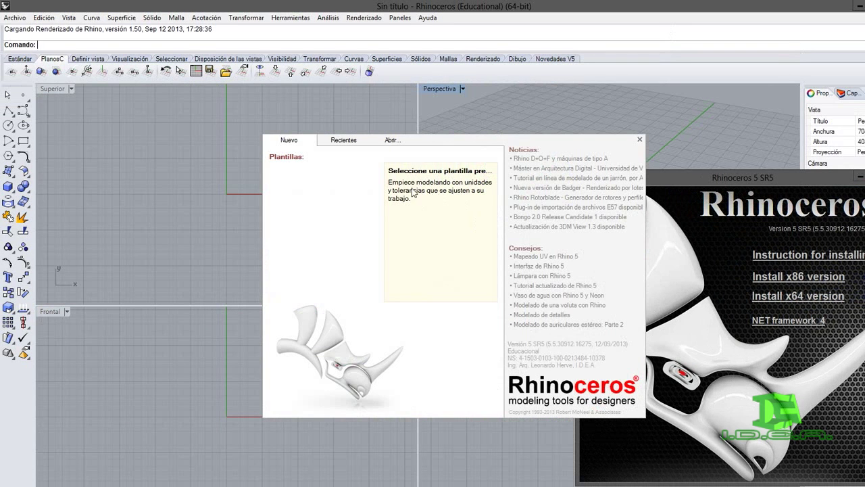
Dismiss the template dialog, maximize Rhino, and activate the Perspectiva viewport
click(206, 18)
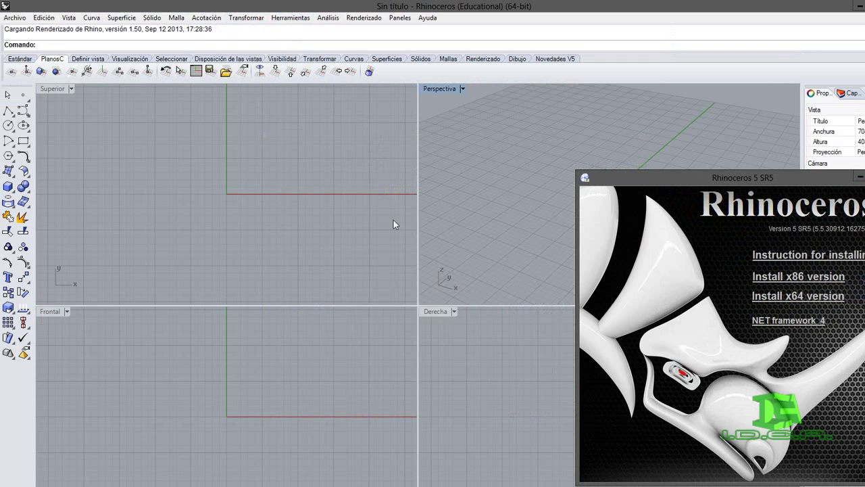
click(366, 244)
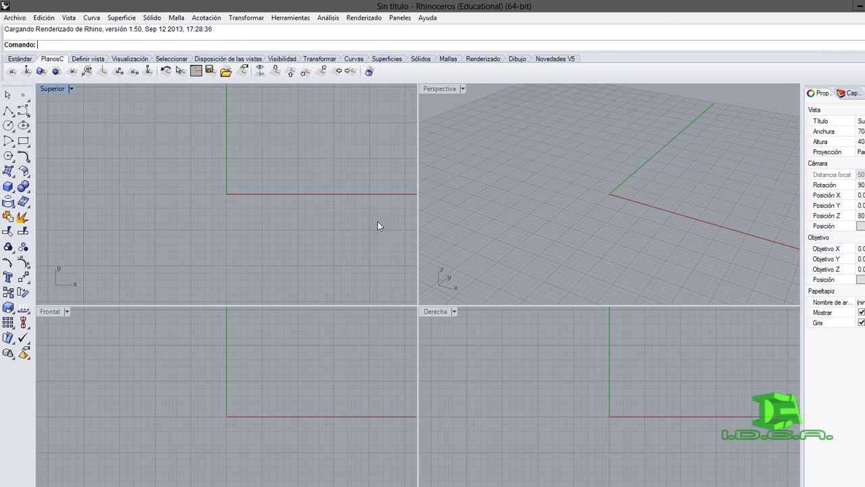
double_click(543, 6)
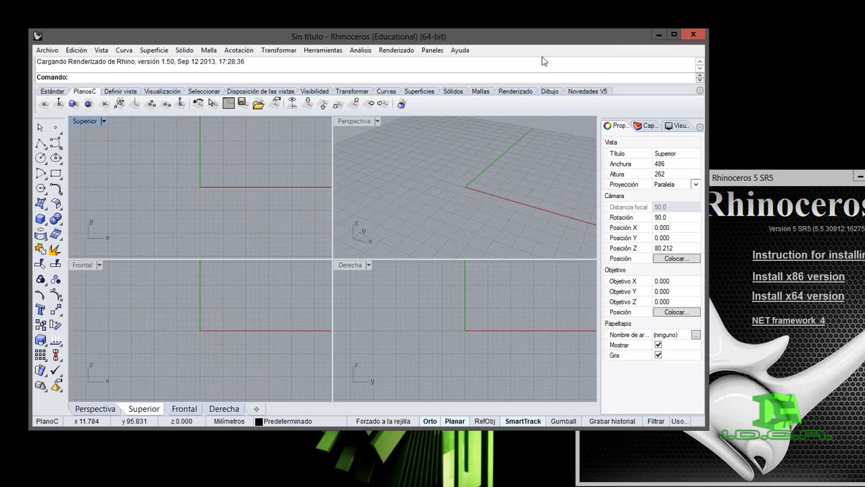
drag(531, 42, 689, 100)
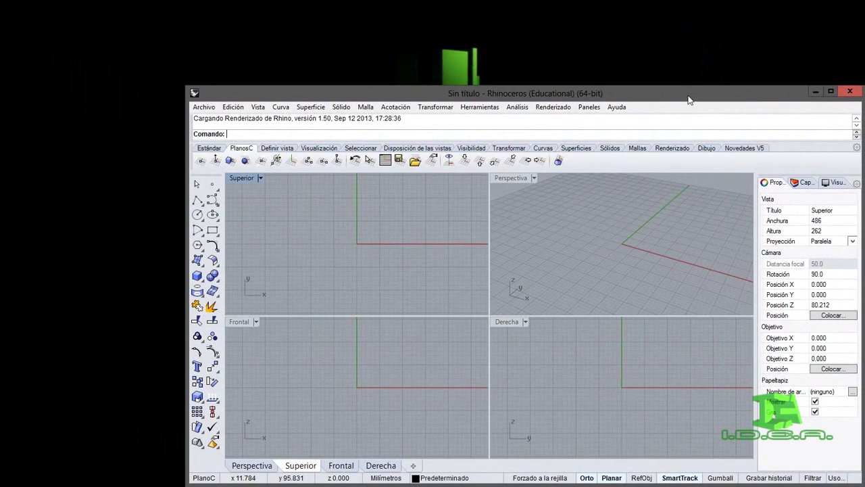
double_click(192, 91)
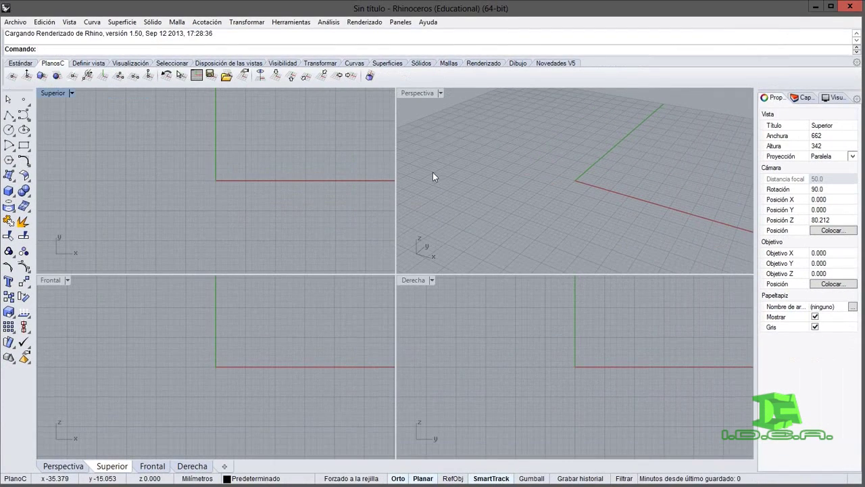
click(12, 22)
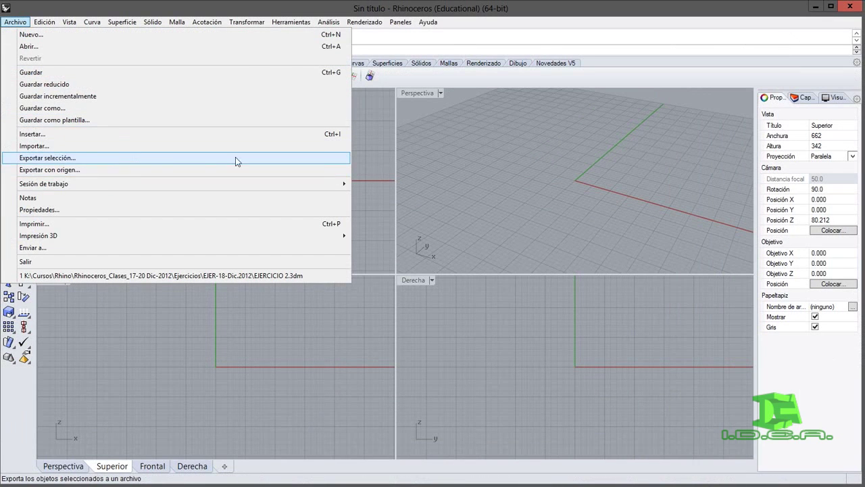
click(484, 160)
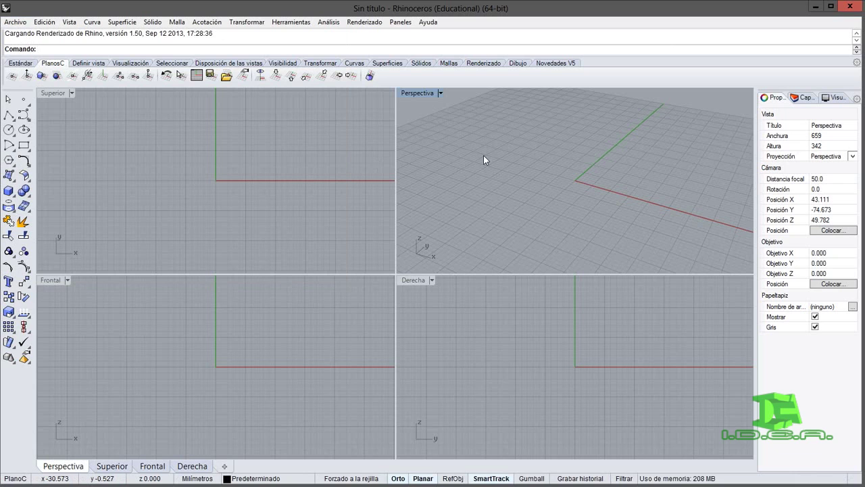
Place solid I.D.E.A. text, 10 tall and 1 thick, at the origin
click(9, 282)
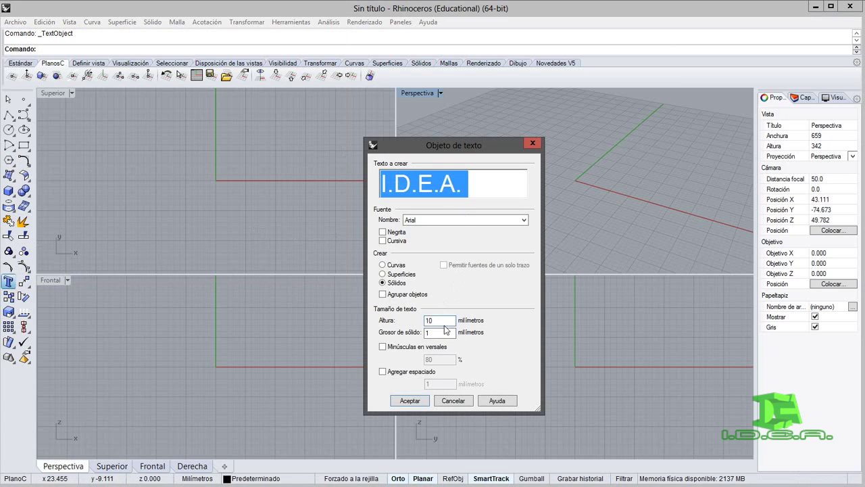
click(417, 404)
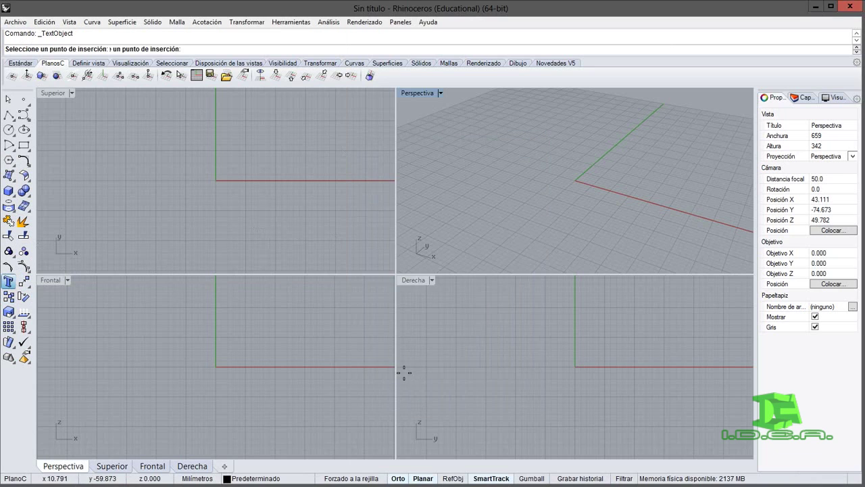
click(218, 180)
Orbit and zoom the Perspective view to inspect the solid lettering
middle_click(609, 192)
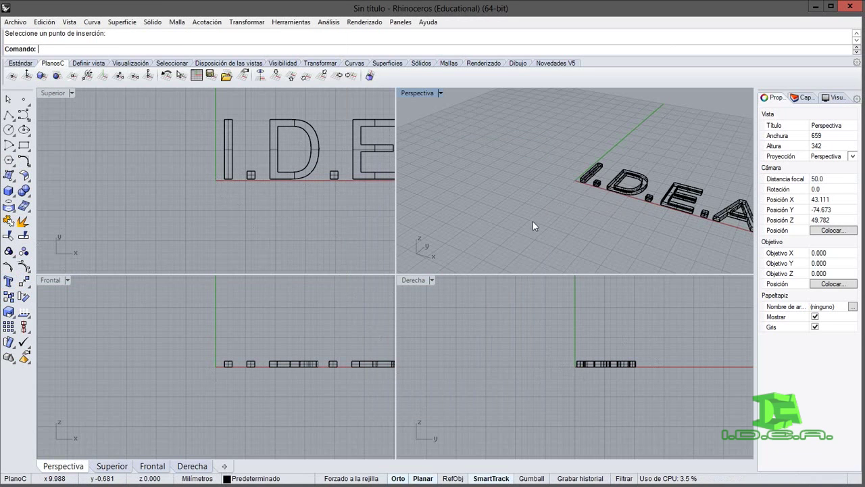
right_drag(532, 221, 567, 214)
scroll(567, 214, up, 1)
scroll(574, 209, up, 1)
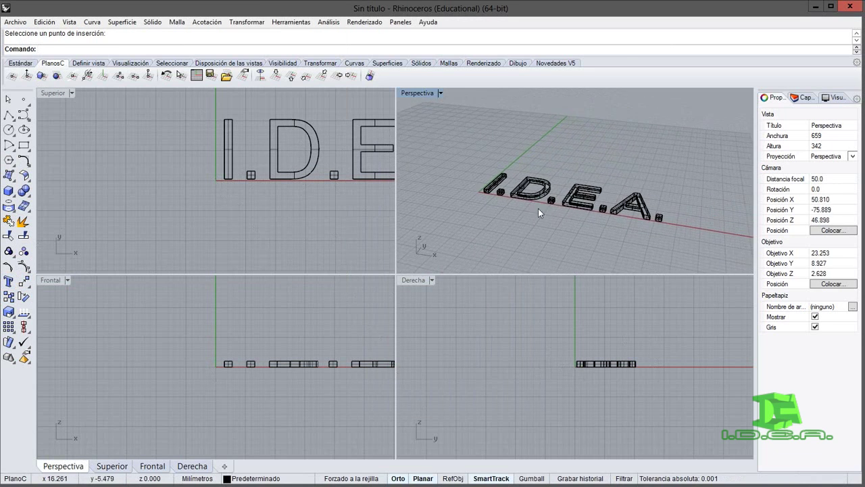
scroll(538, 209, up, 1)
scroll(554, 205, up, 1)
scroll(561, 203, down, 1)
scroll(545, 200, down, 1)
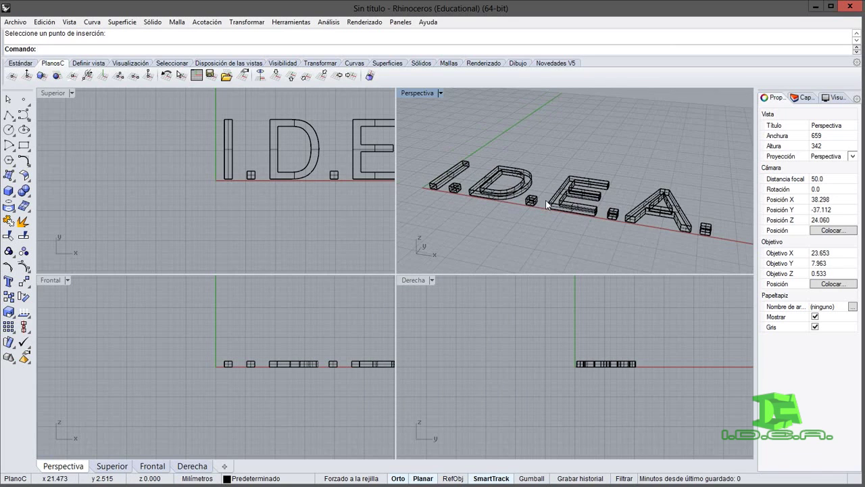
scroll(545, 200, down, 1)
scroll(546, 202, down, 1)
scroll(539, 206, up, 2)
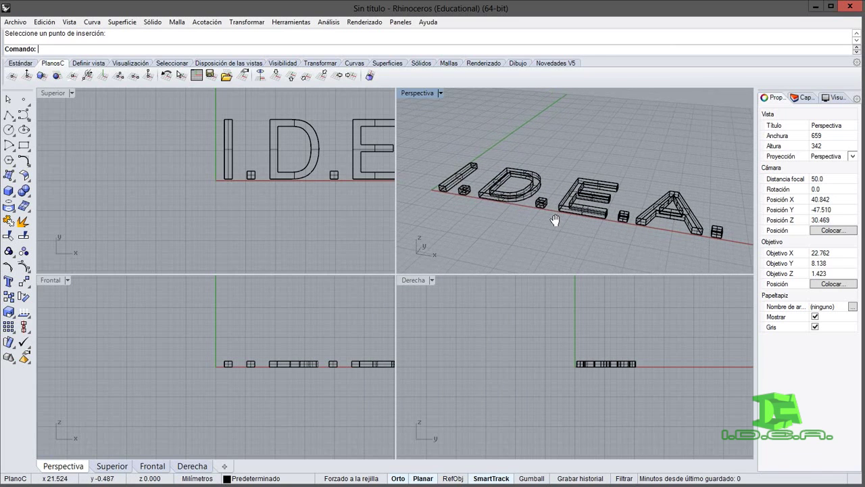
scroll(539, 207, up, 1)
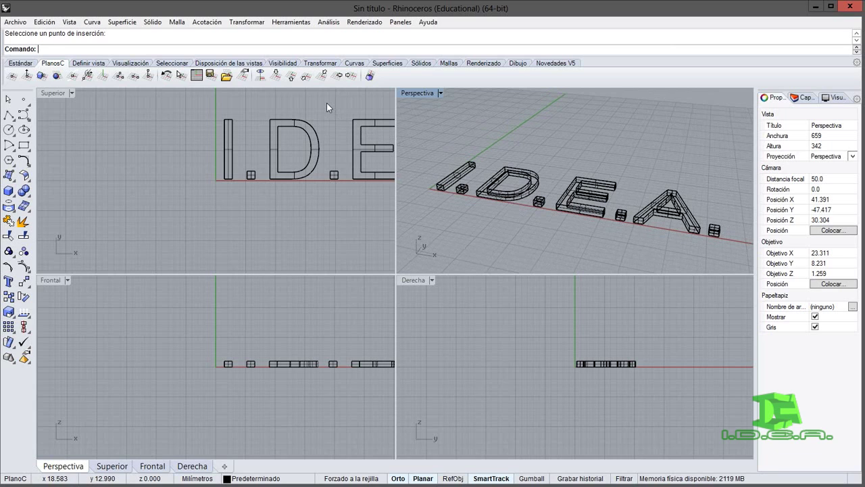
In Rhino Options, change the model units to metres
click(280, 25)
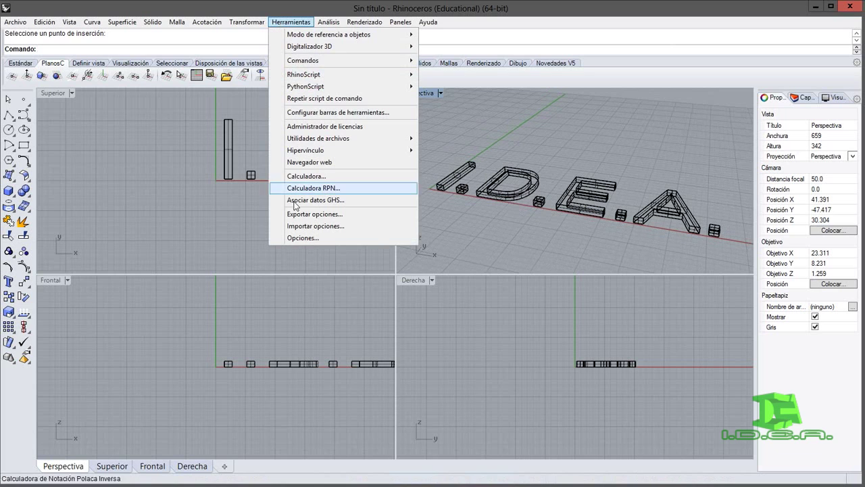
click(304, 238)
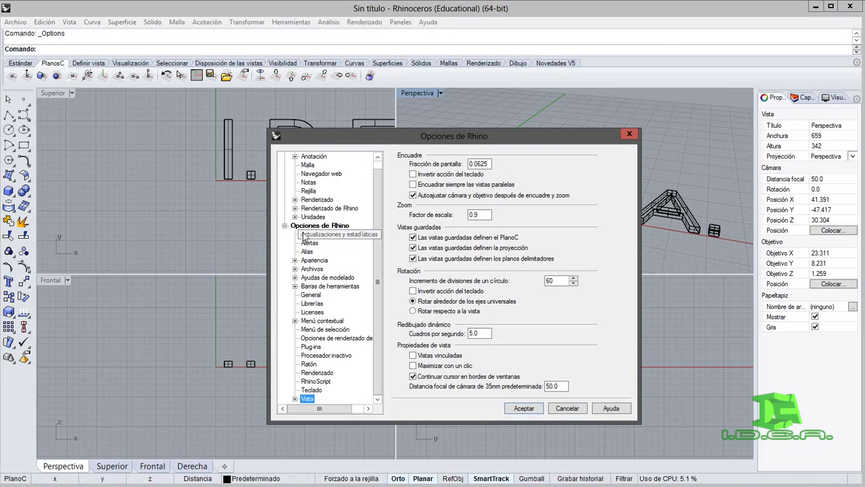
click(313, 225)
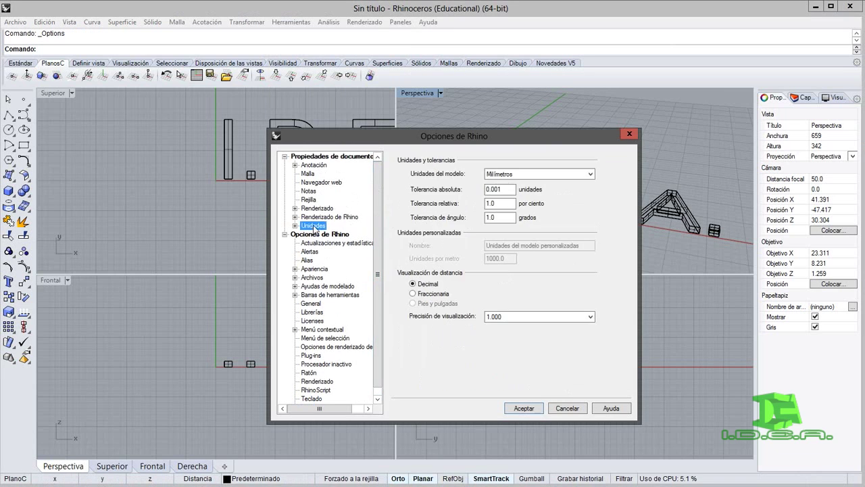
click(534, 173)
click(518, 206)
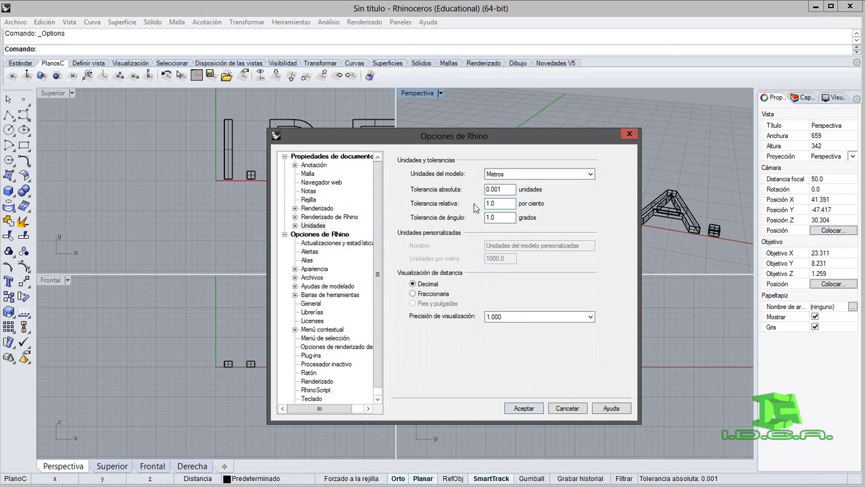
Set the interface language to English (United States), apply, and keep the model unscaled
scroll(314, 271, down, 1)
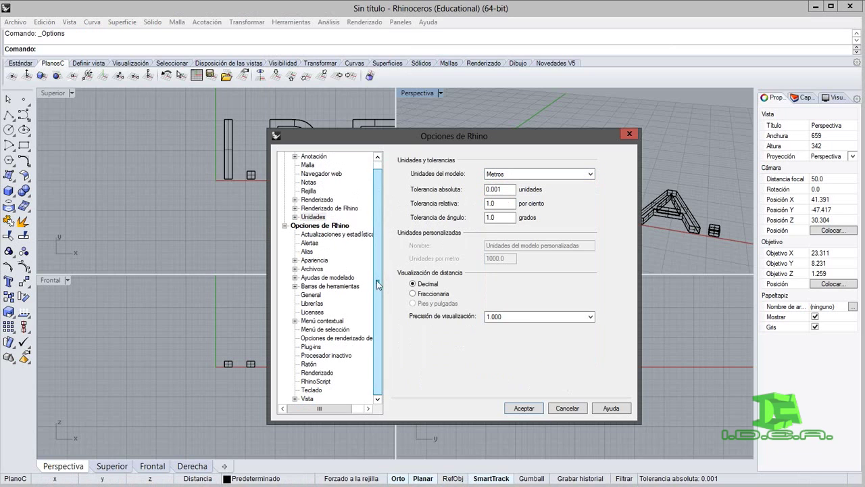
click(315, 262)
click(423, 166)
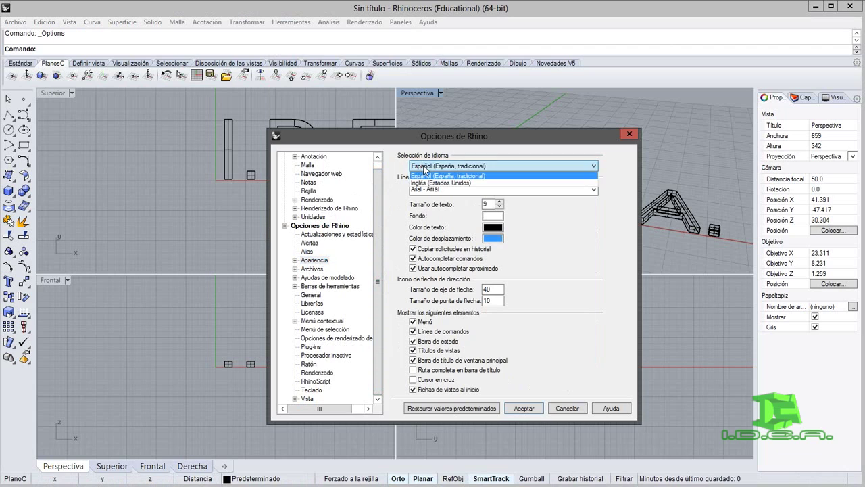
click(418, 183)
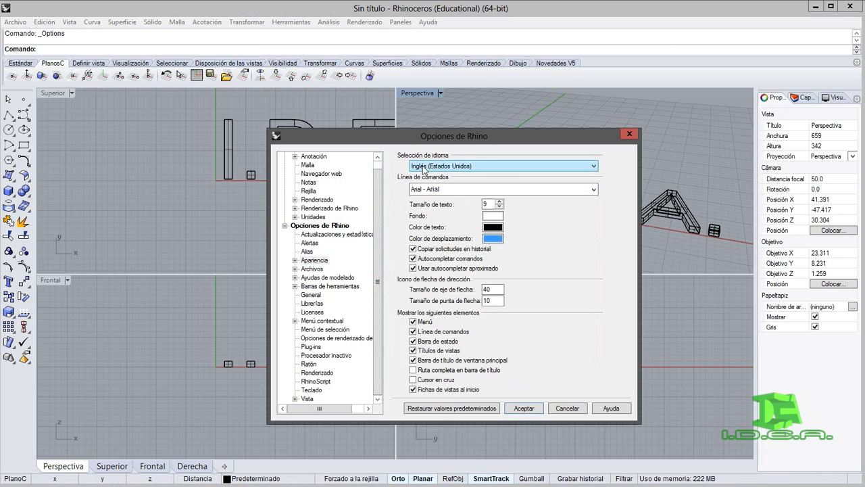
click(537, 408)
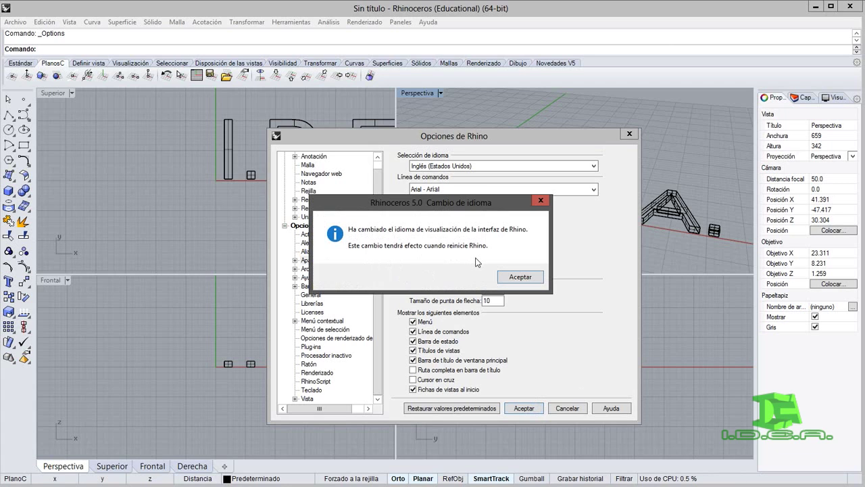
click(532, 279)
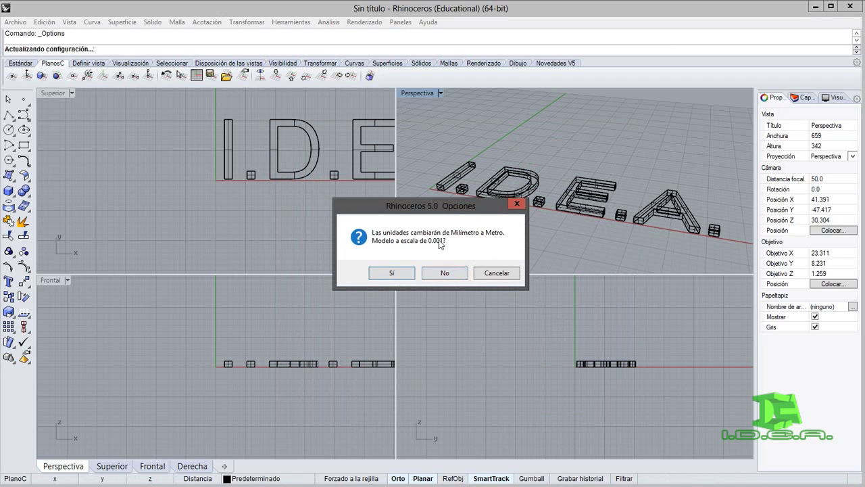
click(424, 276)
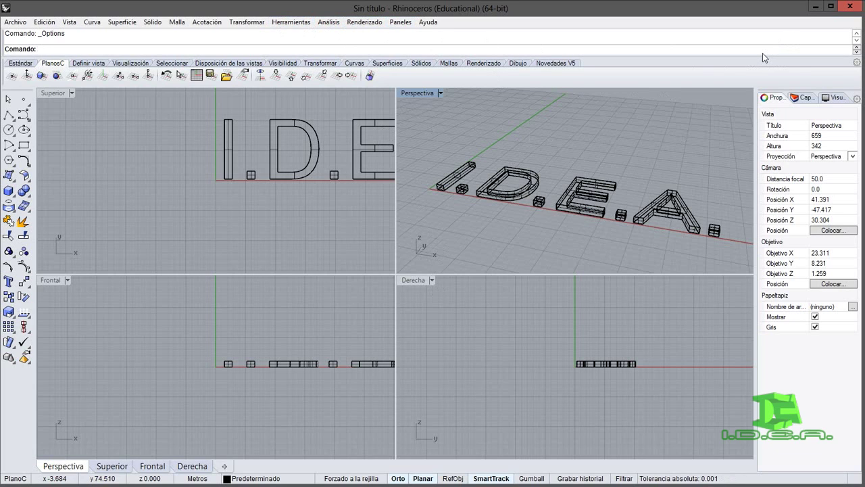
Close Rhino without saving and move the installer window to the centre
click(849, 6)
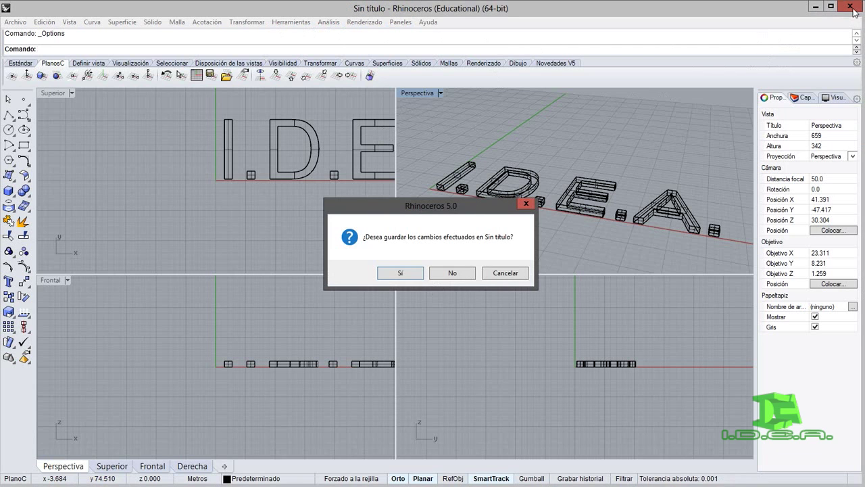
click(462, 275)
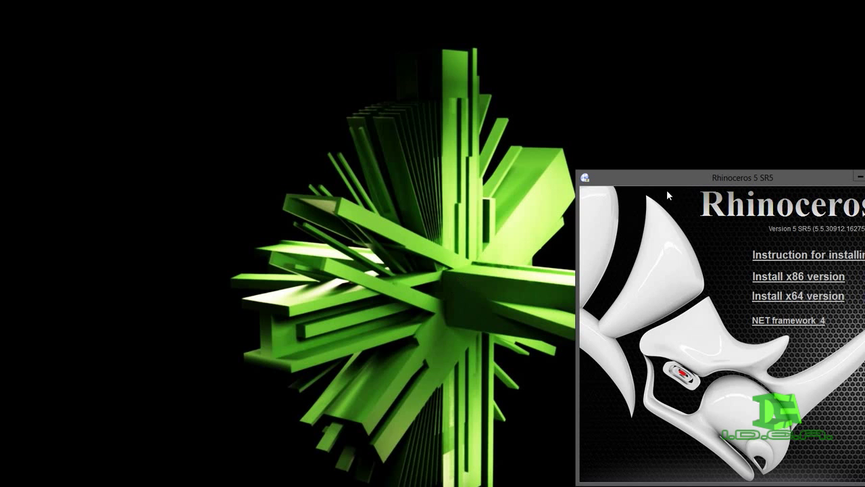
drag(667, 191, 366, 145)
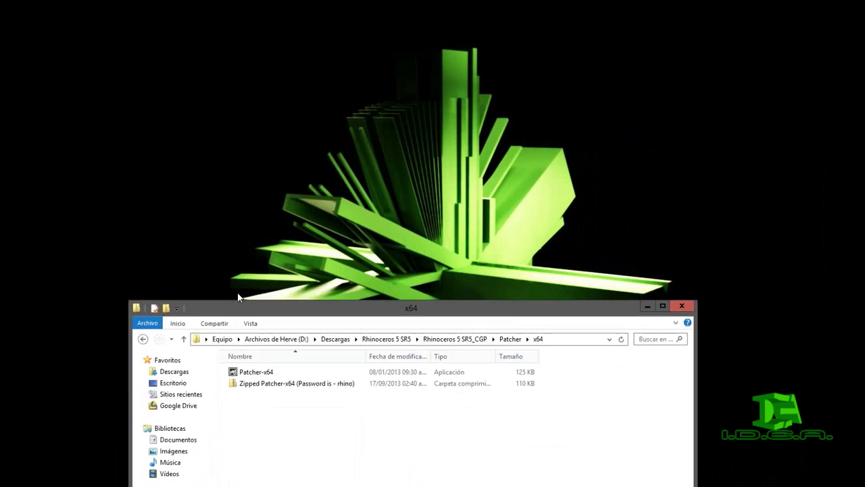
Navigate back up to the Rhinoceros 5 SR5 folder and select the grasshopper_0.9.61.0 installer
key(BackSpace)
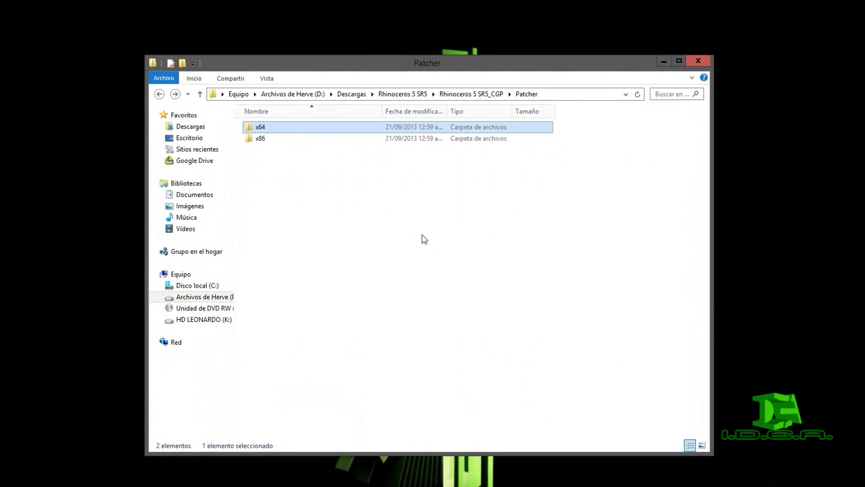
key(BackSpace)
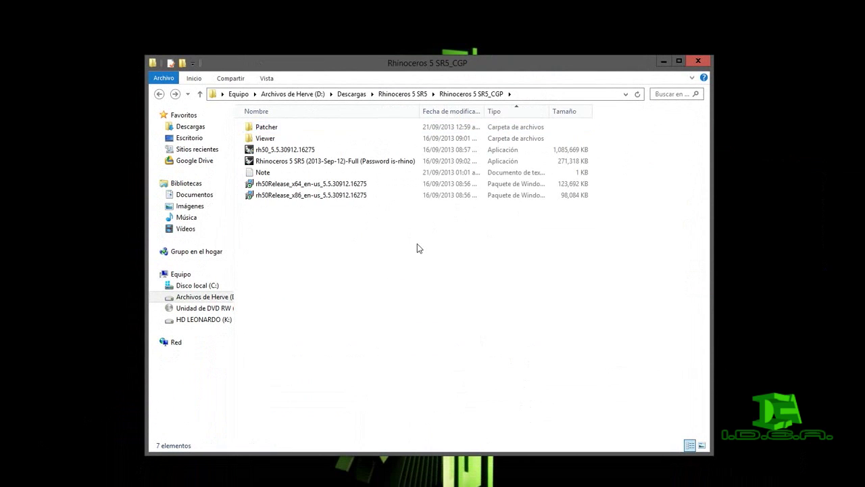
key(BackSpace)
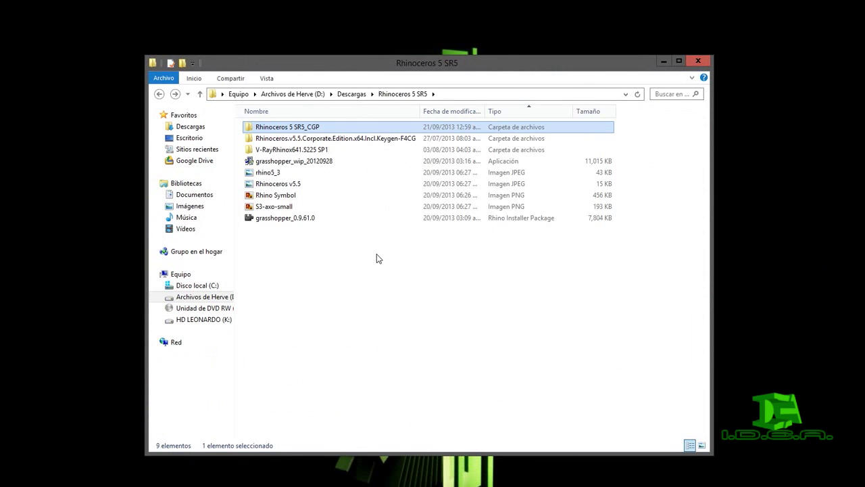
click(301, 223)
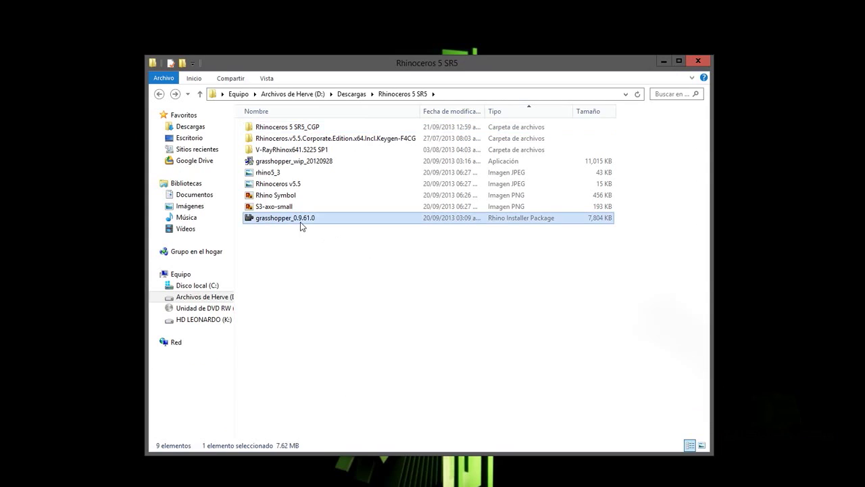